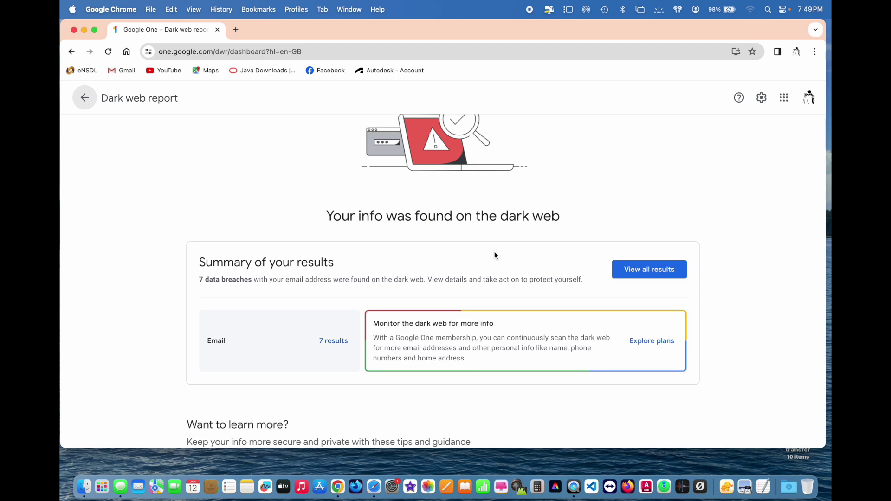
- Review the dark web report summary and its security tips, and open the full list of results
{"action": "scroll", "coordinate": [495, 255], "scroll_direction": "up", "scroll_amount": 2}
{"action": "scroll", "coordinate": [495, 255], "scroll_direction": "down", "scroll_amount": 3}
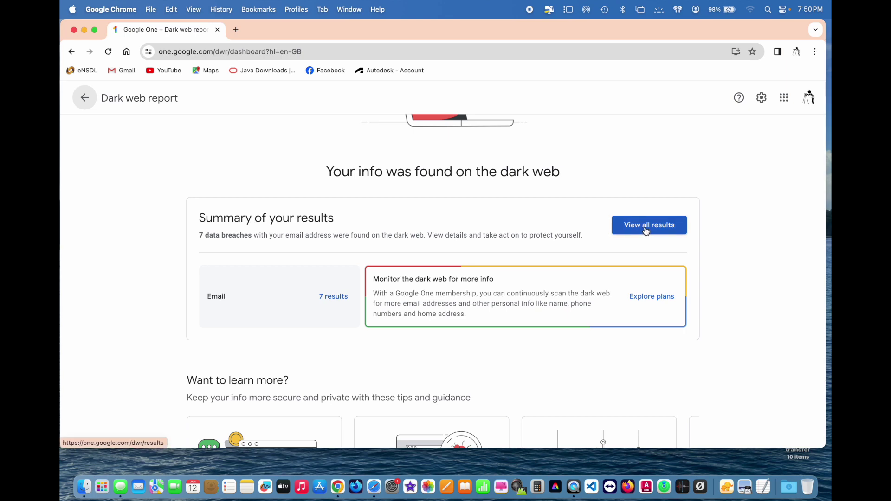
{"action": "scroll", "coordinate": [646, 231], "scroll_direction": "down", "scroll_amount": 5}
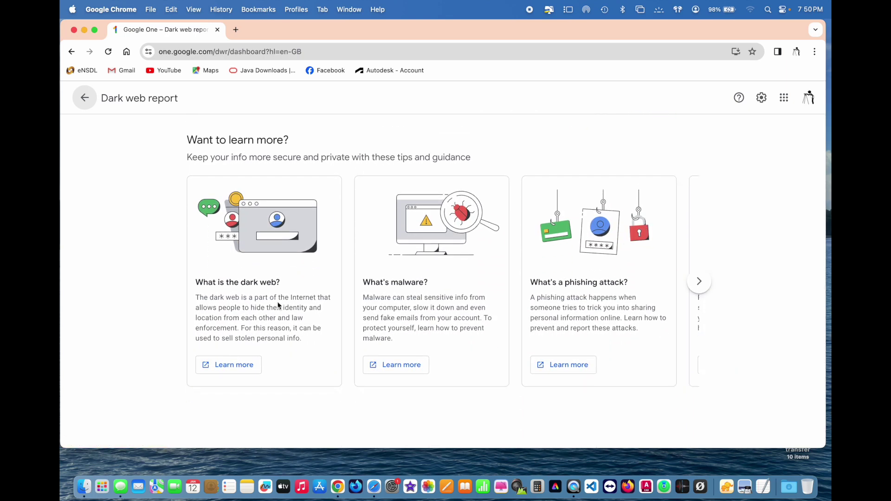
{"action": "scroll", "coordinate": [279, 305], "scroll_direction": "up", "scroll_amount": 6}
{"action": "left_click", "coordinate": [653, 261]}
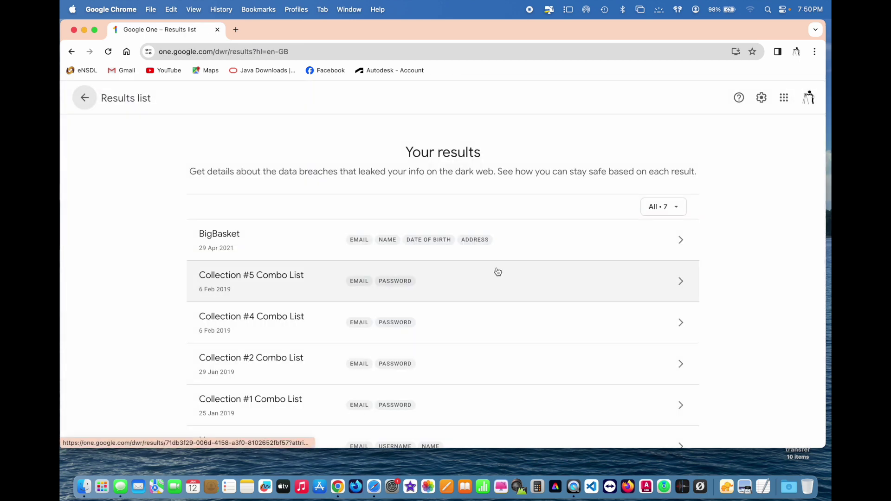
- Examine the listed data breaches from BigBasket to Bolt.cd, checking the dates and types of info leaked in each
{"action": "scroll", "coordinate": [498, 272], "scroll_direction": "down", "scroll_amount": 1}
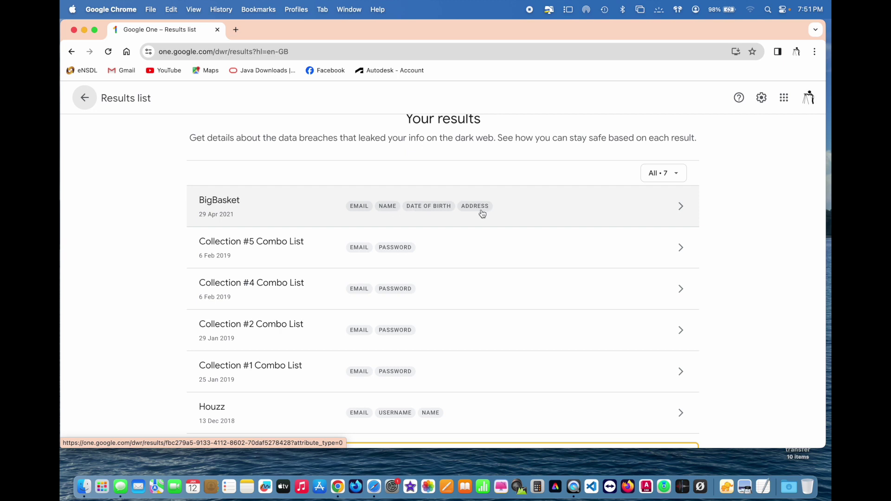
{"action": "scroll", "coordinate": [227, 260], "scroll_direction": "down", "scroll_amount": 2}
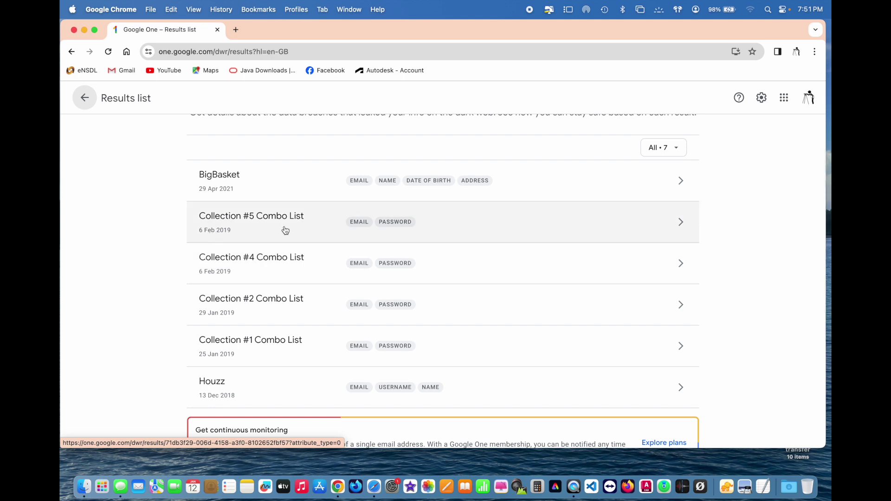
{"action": "scroll", "coordinate": [285, 231], "scroll_direction": "down", "scroll_amount": 2}
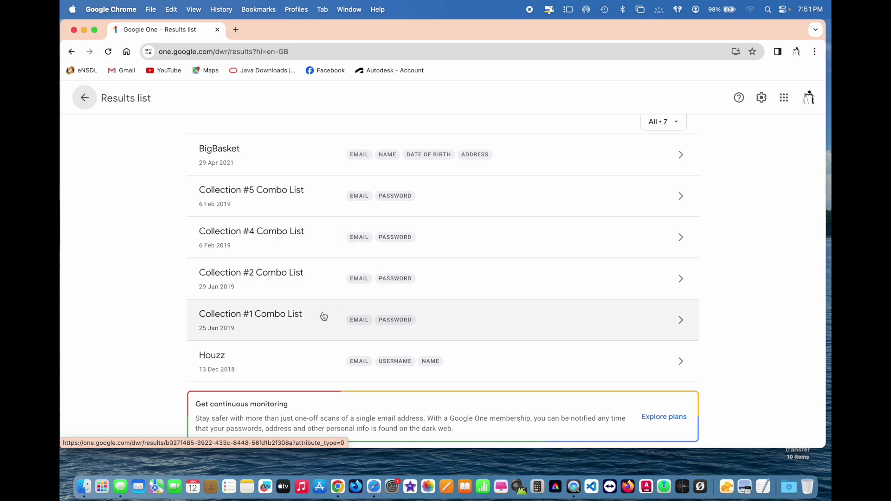
{"action": "scroll", "coordinate": [241, 366], "scroll_direction": "down", "scroll_amount": 3}
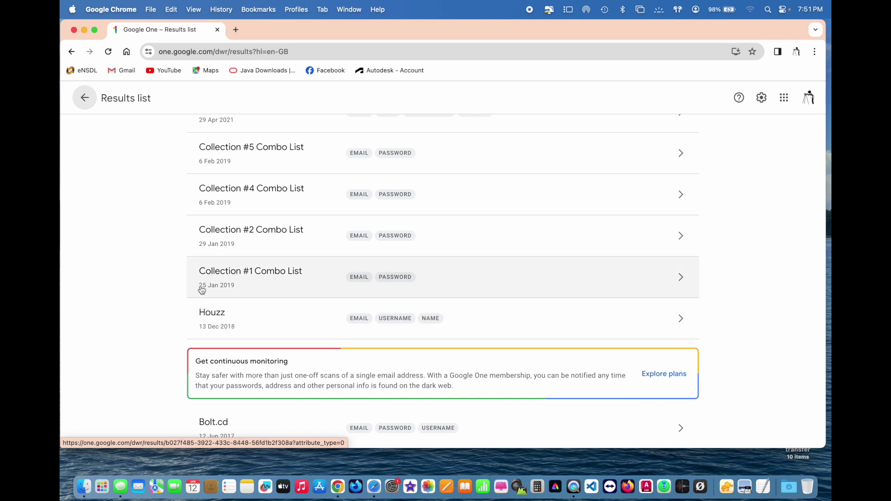
{"action": "scroll", "coordinate": [217, 273], "scroll_direction": "up", "scroll_amount": 3}
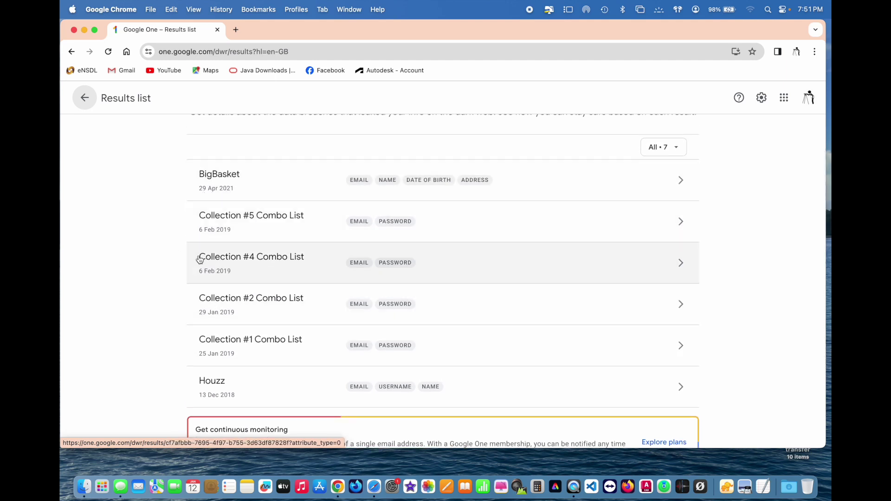
{"action": "scroll", "coordinate": [220, 366], "scroll_direction": "down", "scroll_amount": 1}
{"action": "scroll", "coordinate": [220, 366], "scroll_direction": "down", "scroll_amount": 1}
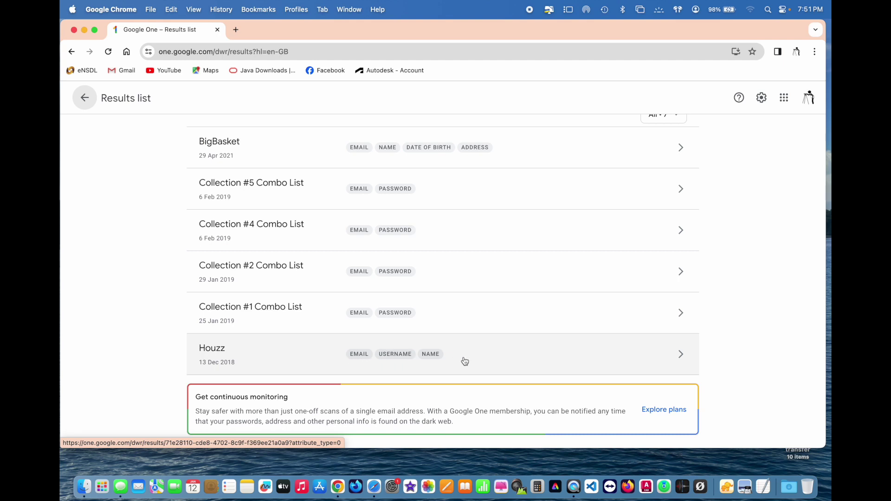
{"action": "scroll", "coordinate": [433, 363], "scroll_direction": "down", "scroll_amount": 3}
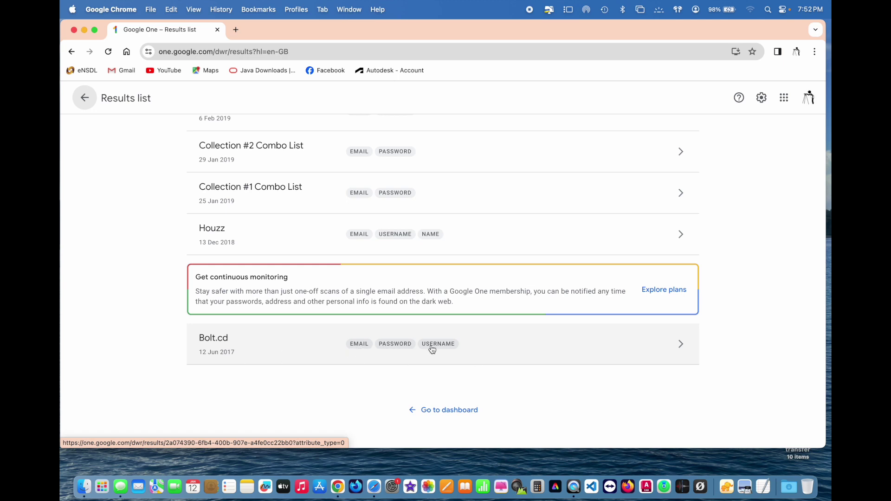
{"action": "scroll", "coordinate": [437, 349], "scroll_direction": "up", "scroll_amount": 2}
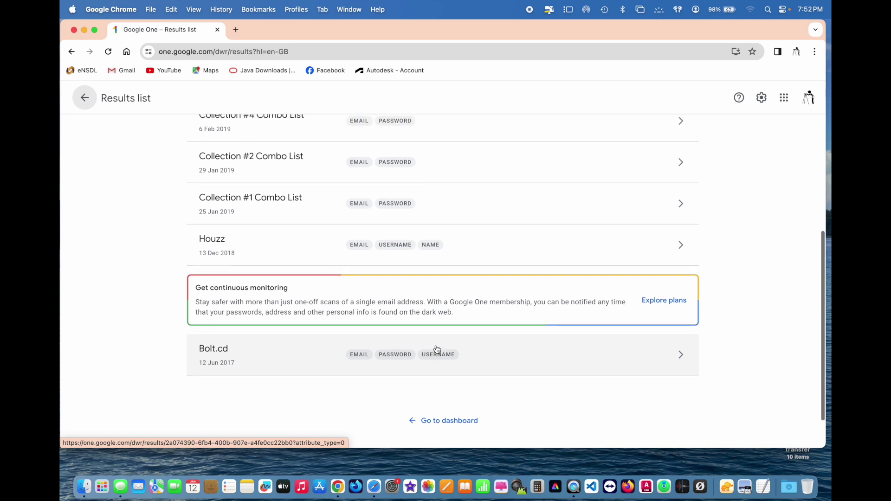
{"action": "scroll", "coordinate": [437, 349], "scroll_direction": "up", "scroll_amount": 6}
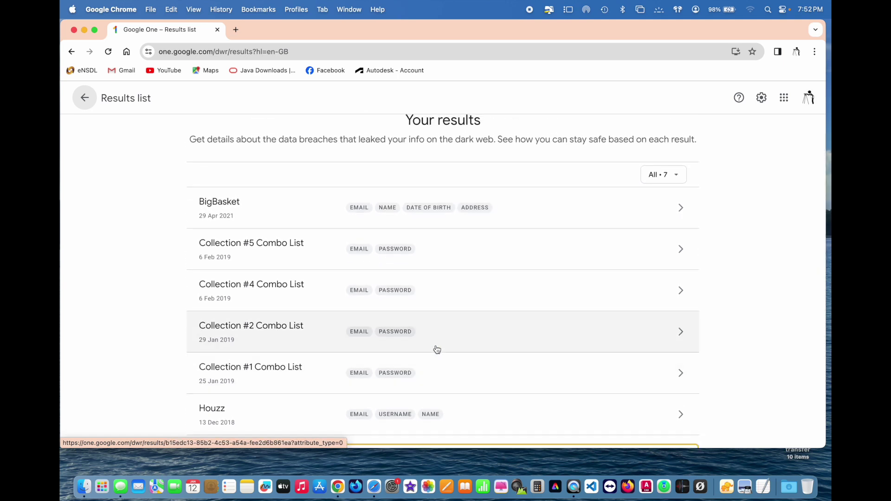
{"action": "scroll", "coordinate": [437, 349], "scroll_direction": "down", "scroll_amount": 1}
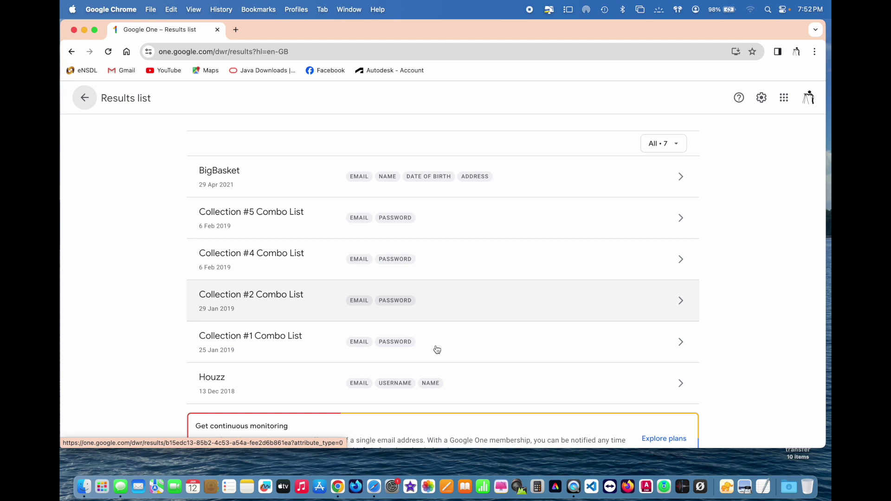
{"action": "scroll", "coordinate": [437, 349], "scroll_direction": "down", "scroll_amount": 1}
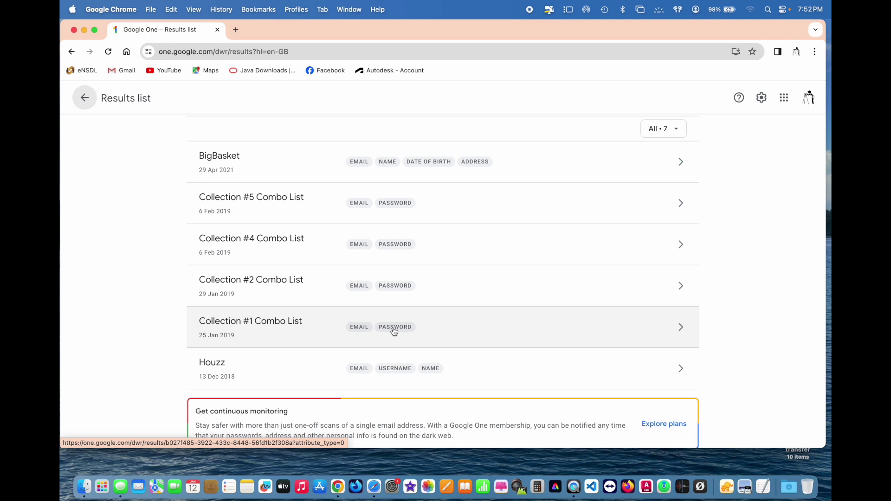
{"action": "scroll", "coordinate": [394, 331], "scroll_direction": "up", "scroll_amount": 3}
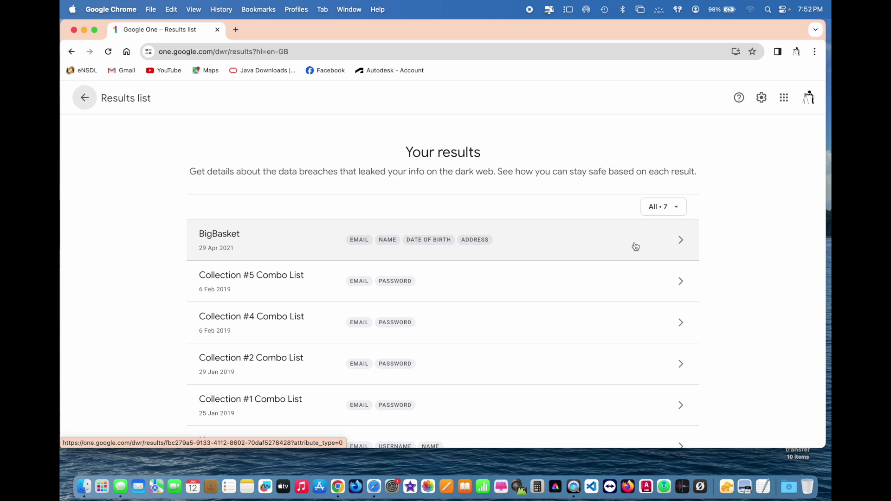
- Open the BigBasket breach details and examine the exposed email, name, date of birth and address entries
{"action": "left_click", "coordinate": [667, 243]}
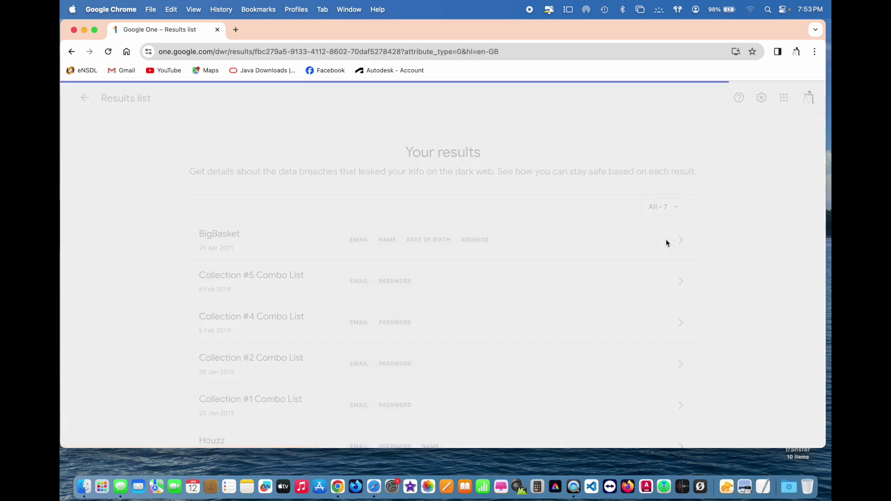
{"action": "scroll", "coordinate": [573, 288], "scroll_direction": "up", "scroll_amount": 1}
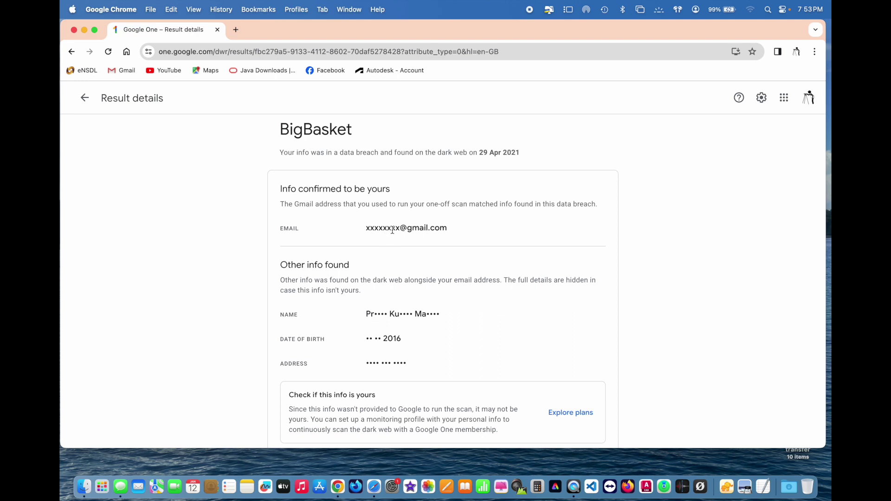
{"action": "scroll", "coordinate": [474, 244], "scroll_direction": "down", "scroll_amount": 2}
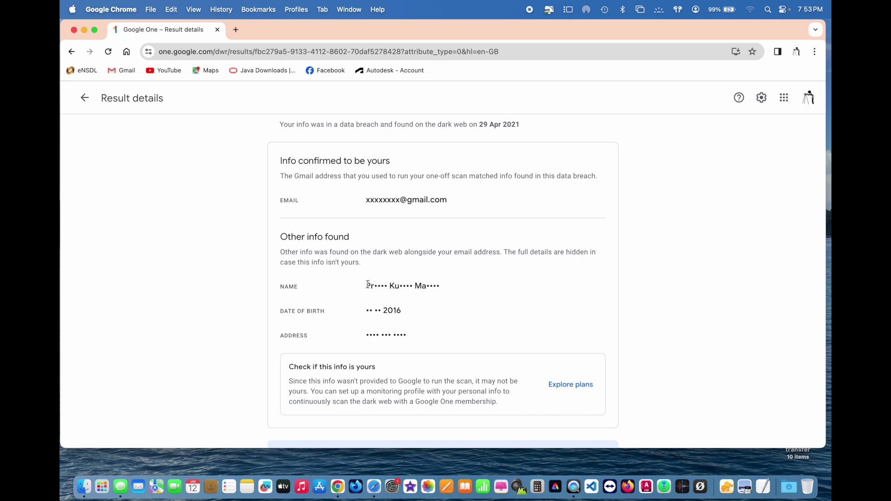
{"action": "left_click_drag", "start_coordinate": [365, 286], "coordinate": [445, 290]}
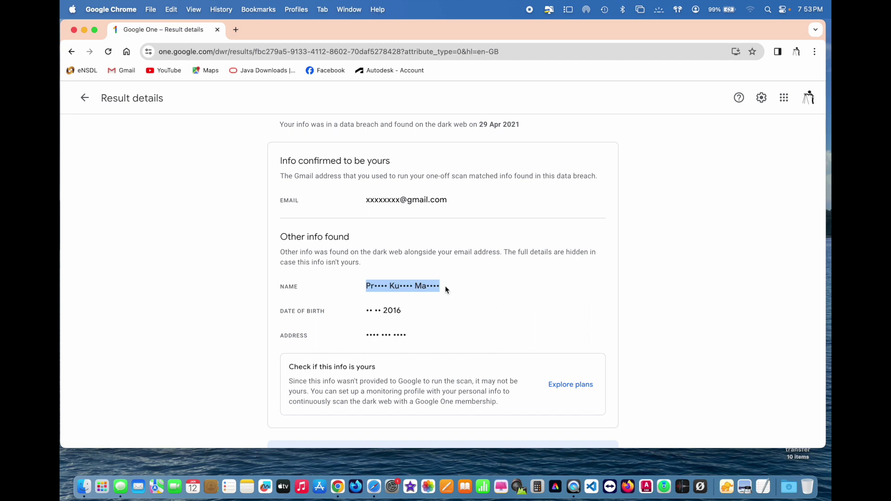
{"action": "left_click", "coordinate": [446, 290]}
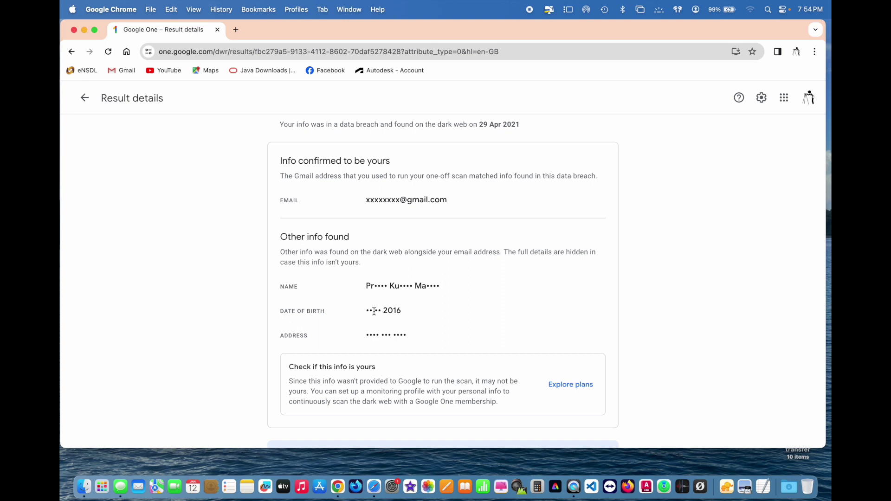
{"action": "left_click_drag", "start_coordinate": [369, 311], "coordinate": [411, 314]}
{"action": "left_click", "coordinate": [411, 314]}
{"action": "scroll", "coordinate": [376, 318], "scroll_direction": "up", "scroll_amount": 3}
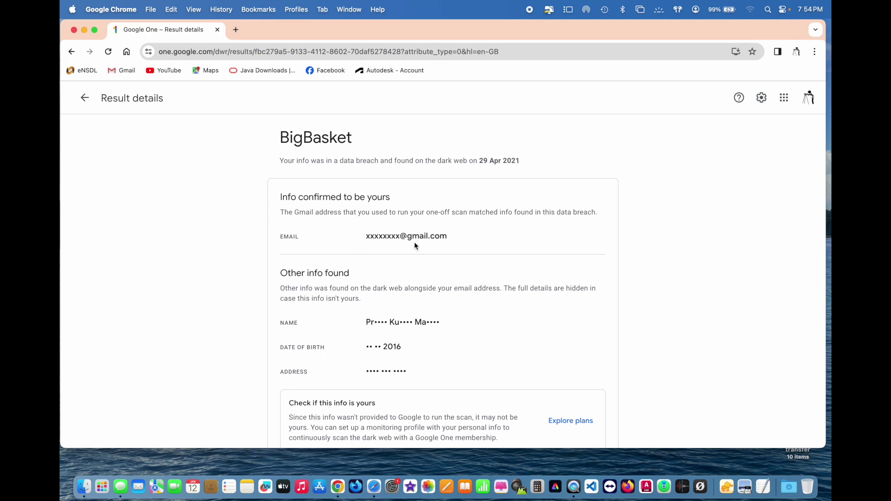
- Read the suggested next steps for the BigBasket breach and return to the results list
{"action": "scroll", "coordinate": [415, 245], "scroll_direction": "down", "scroll_amount": 5}
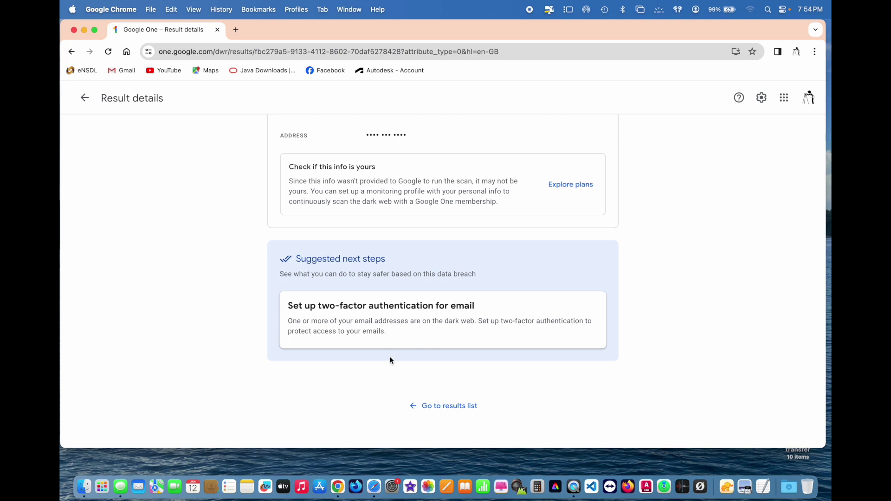
{"action": "scroll", "coordinate": [389, 353], "scroll_direction": "up", "scroll_amount": 1}
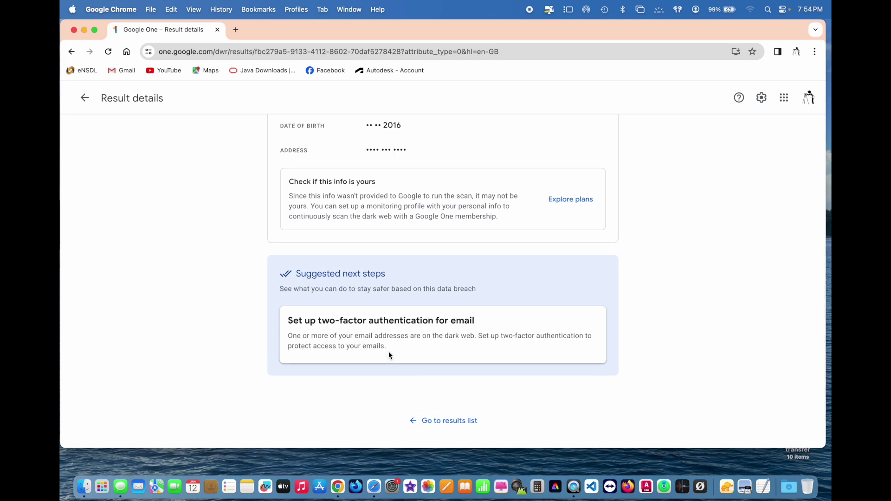
{"action": "scroll", "coordinate": [389, 354], "scroll_direction": "up", "scroll_amount": 10}
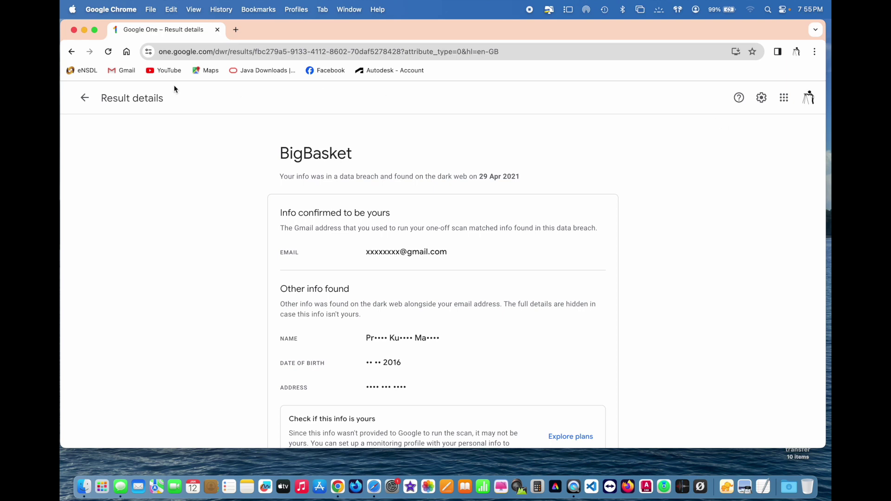
{"action": "left_click", "coordinate": [84, 98]}
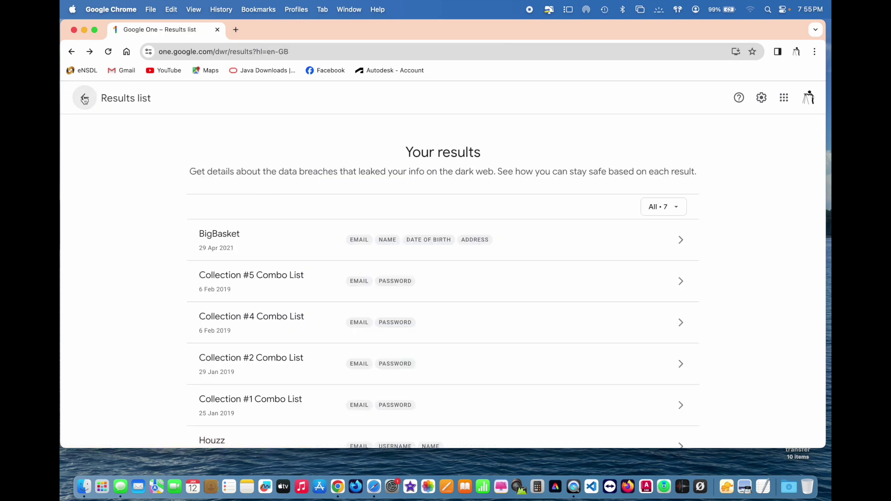
- Open the Collection #5 Combo List breach and review its exposed email, password and suggested next steps
{"action": "scroll", "coordinate": [338, 261], "scroll_direction": "down", "scroll_amount": 2}
{"action": "left_click", "coordinate": [480, 216]}
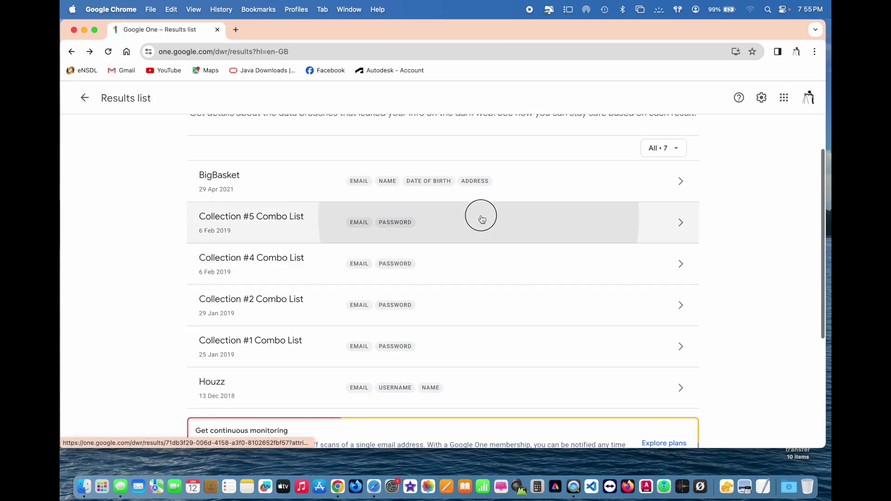
{"action": "scroll", "coordinate": [445, 303], "scroll_direction": "down", "scroll_amount": 3}
{"action": "scroll", "coordinate": [445, 302], "scroll_direction": "up", "scroll_amount": 5}
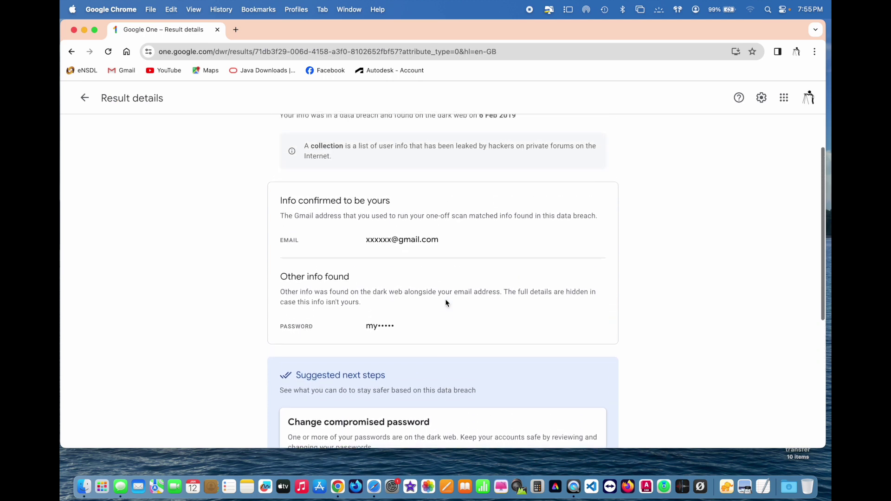
{"action": "scroll", "coordinate": [431, 251], "scroll_direction": "down", "scroll_amount": 3}
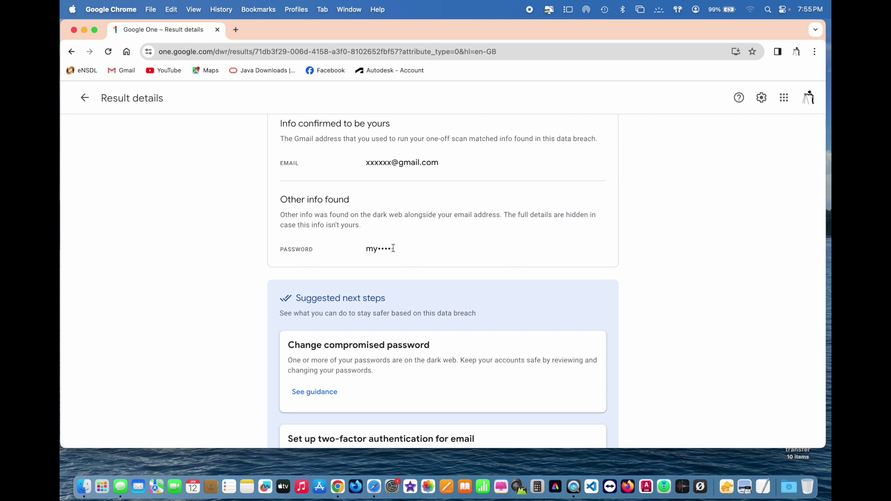
{"action": "scroll", "coordinate": [393, 249], "scroll_direction": "down", "scroll_amount": 5}
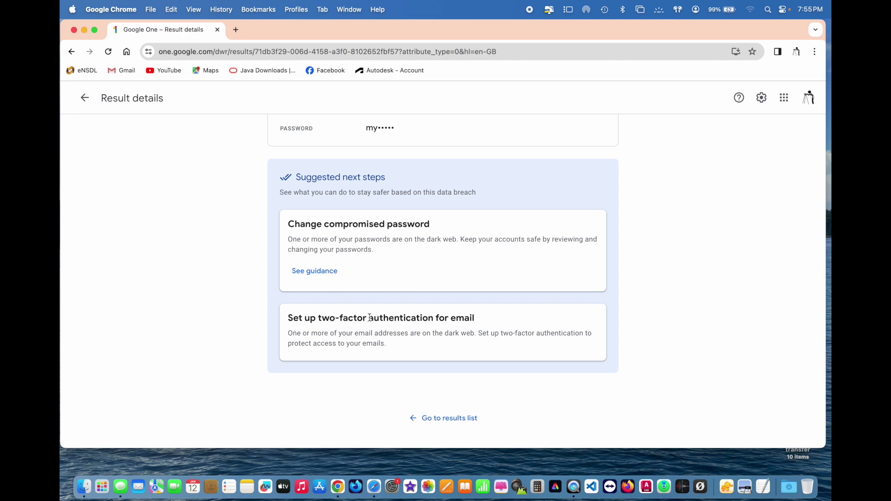
{"action": "scroll", "coordinate": [370, 317], "scroll_direction": "up", "scroll_amount": 10}
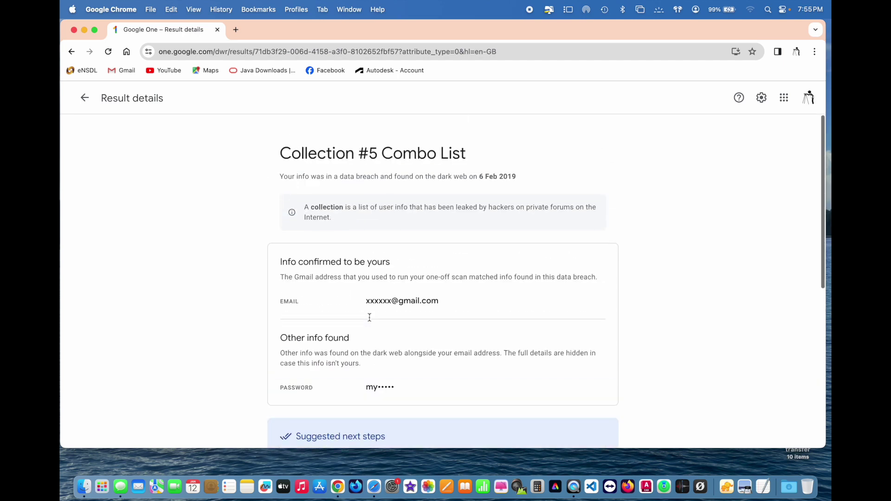
- Return to the dark web report dashboard and look over its results summary, monitoring offer and learning tips
{"action": "left_click", "coordinate": [85, 99]}
{"action": "left_click", "coordinate": [86, 100]}
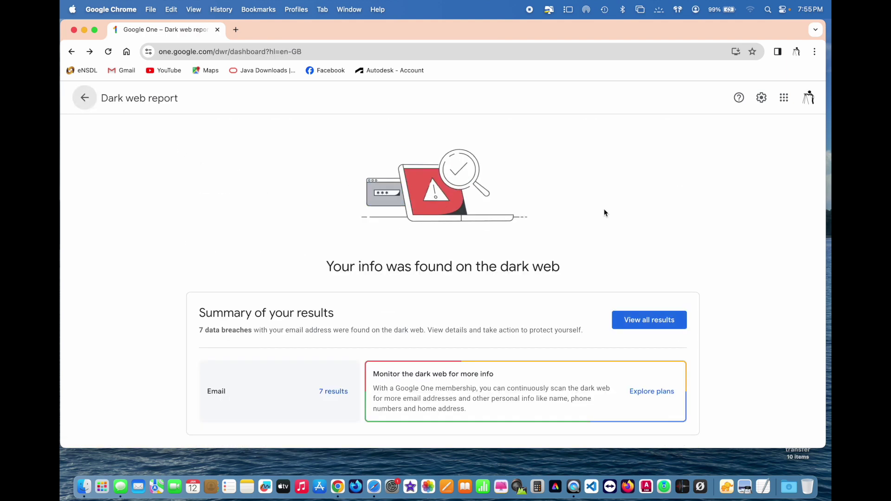
{"action": "scroll", "coordinate": [604, 209], "scroll_direction": "down", "scroll_amount": 1}
{"action": "scroll", "coordinate": [604, 209], "scroll_direction": "up", "scroll_amount": 1}
{"action": "scroll", "coordinate": [402, 214], "scroll_direction": "down", "scroll_amount": 10}
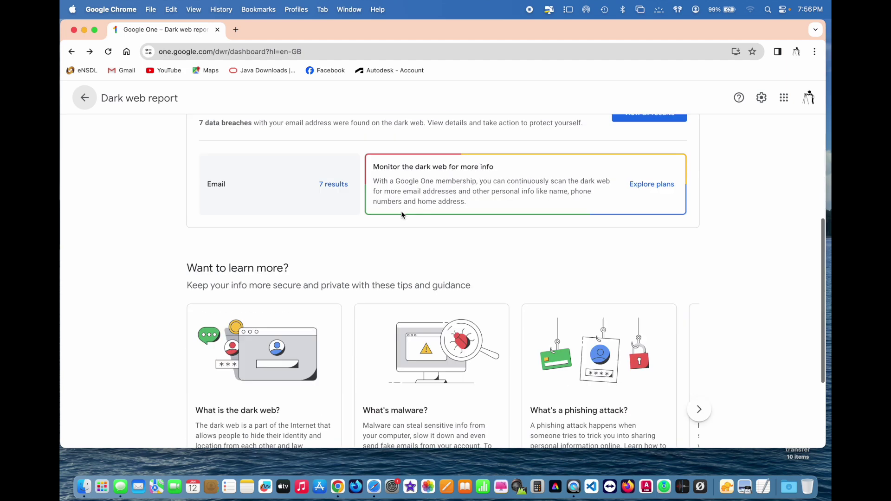
{"action": "scroll", "coordinate": [402, 214], "scroll_direction": "up", "scroll_amount": 10}
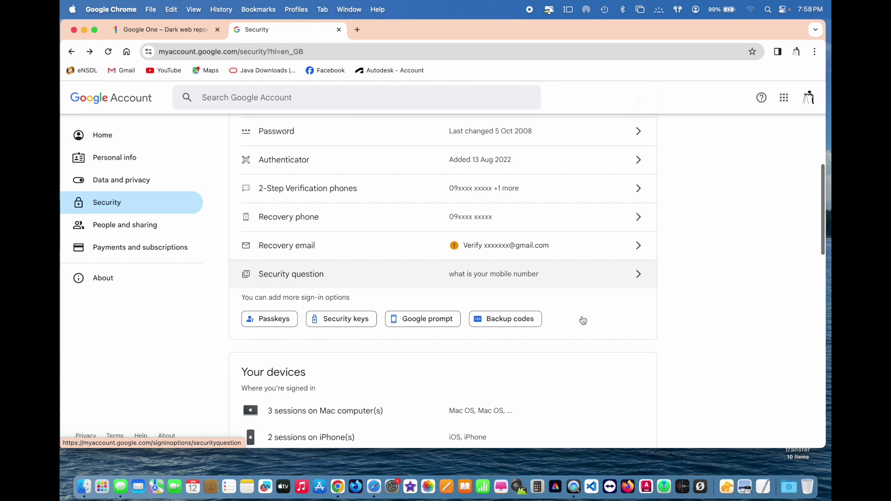
- Review the signed-in devices and the Google sign-in options on the Google Account security page
{"action": "scroll", "coordinate": [582, 320], "scroll_direction": "down", "scroll_amount": 3}
{"action": "scroll", "coordinate": [583, 320], "scroll_direction": "down", "scroll_amount": 2}
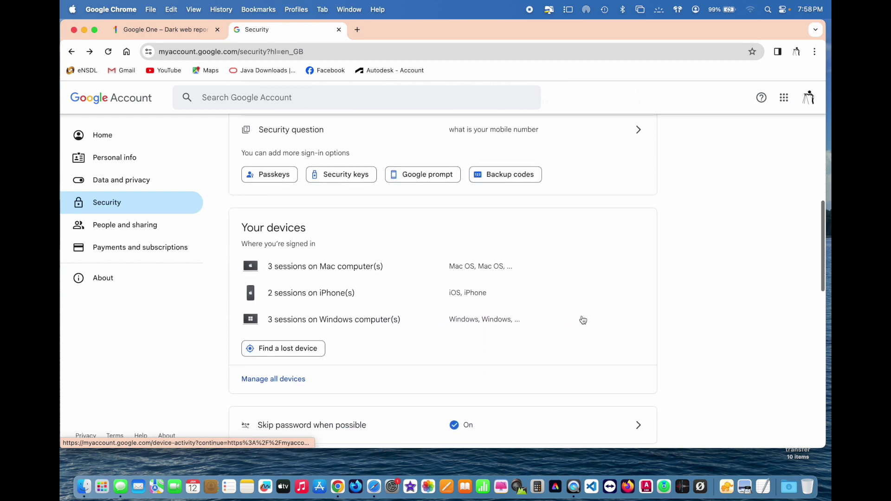
{"action": "scroll", "coordinate": [583, 320], "scroll_direction": "up", "scroll_amount": 5}
{"action": "scroll", "coordinate": [583, 320], "scroll_direction": "up", "scroll_amount": 2}
{"action": "scroll", "coordinate": [581, 319], "scroll_direction": "down", "scroll_amount": 1}
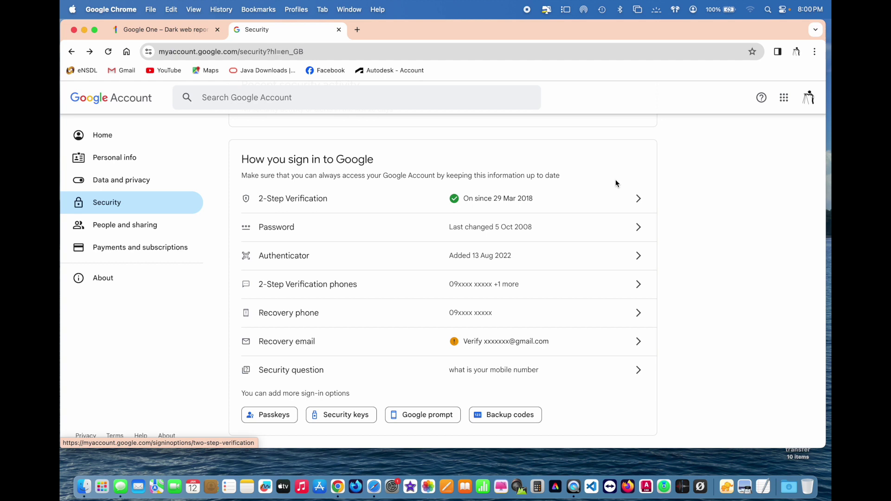
- Open the 2-Step Verification settings and verify the account owner's identity by entering the account password
{"action": "left_click", "coordinate": [603, 203]}
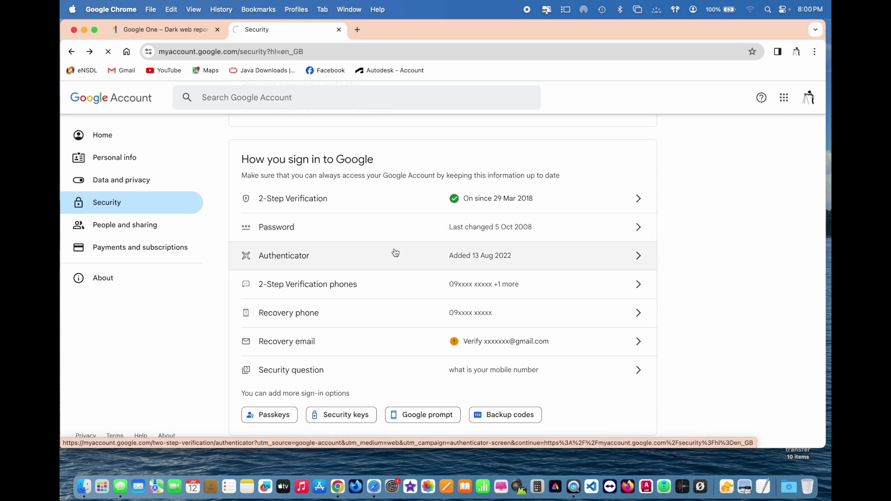
{"action": "left_click", "coordinate": [429, 277]}
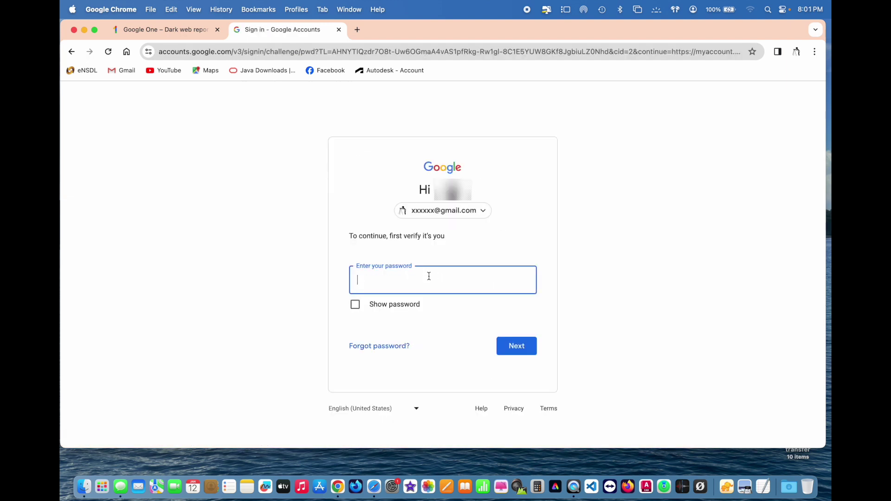
{"action": "type", "text": "••••"}
{"action": "key", "text": "BackSpace"}
{"action": "type", "text": "••••••"}
{"action": "key", "text": "BackSpace"}
{"action": "key", "text": "BackSpace"}
{"action": "key", "text": "BackSpace"}
{"action": "type", "text": "••••••••••••••••"}
{"action": "left_click", "coordinate": [512, 348]}
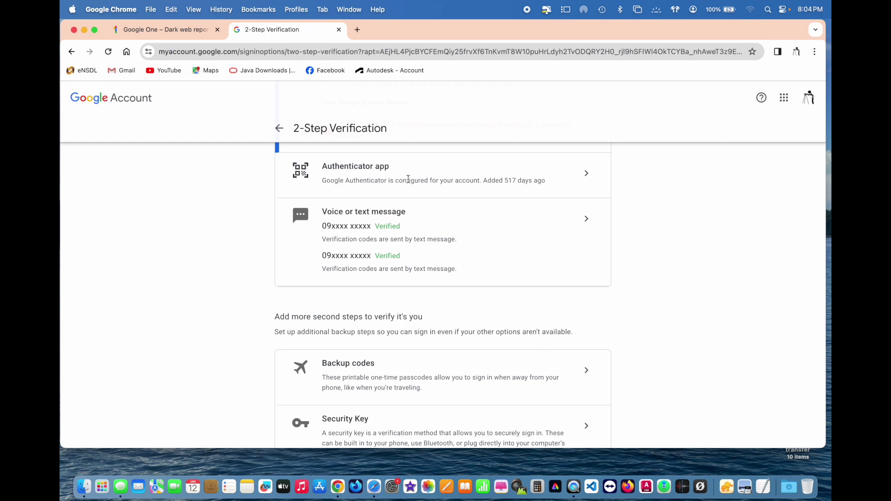
- Open the Authenticator app settings and view the iPad and iPhone screenshots on its iOS App Store page
{"action": "scroll", "coordinate": [409, 183], "scroll_direction": "up", "scroll_amount": 1}
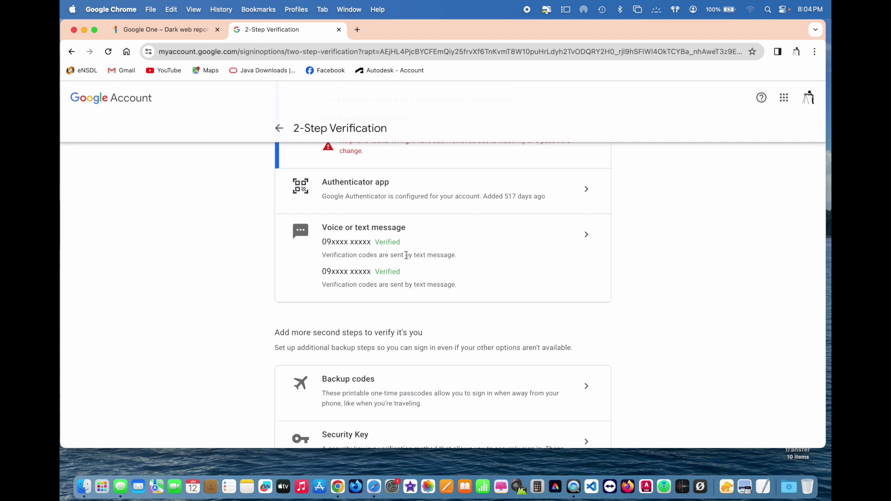
{"action": "left_click", "coordinate": [577, 194]}
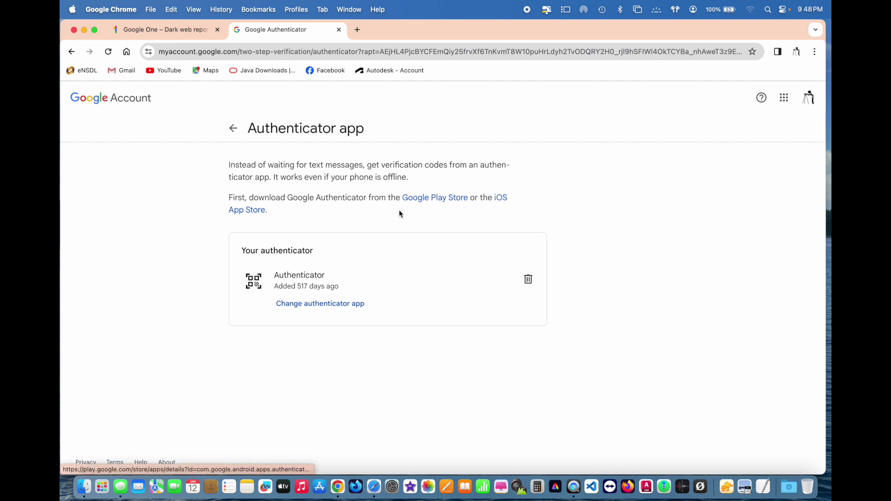
{"action": "left_click", "coordinate": [243, 216]}
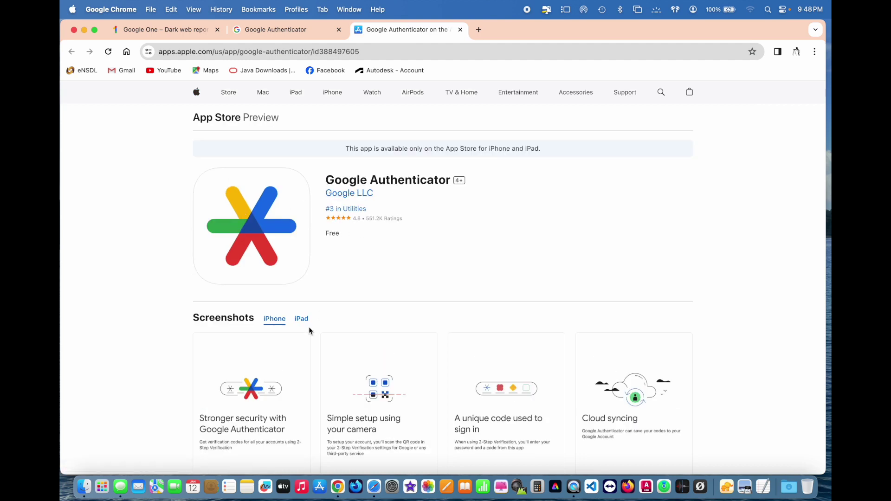
{"action": "left_click", "coordinate": [301, 321]}
{"action": "left_click", "coordinate": [275, 320]}
{"action": "left_click", "coordinate": [266, 31]}
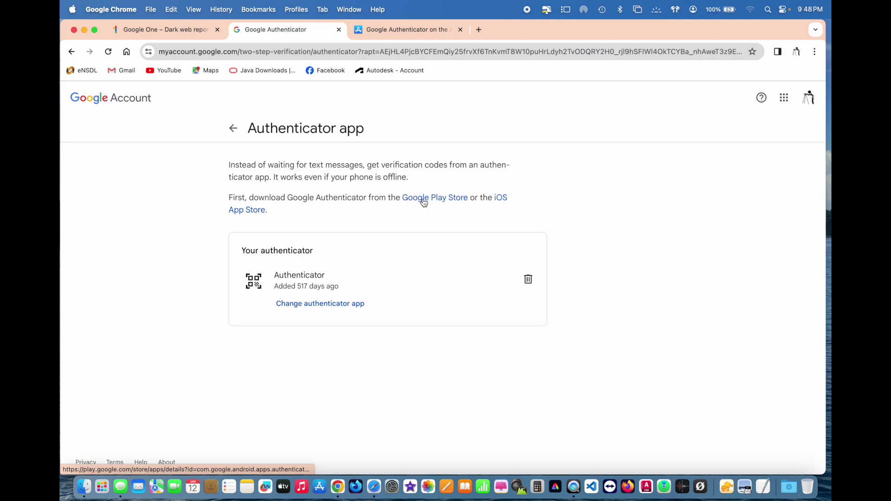
- Open the Google Play Store listing for Google Authenticator and look over its details
{"action": "left_click", "coordinate": [424, 200]}
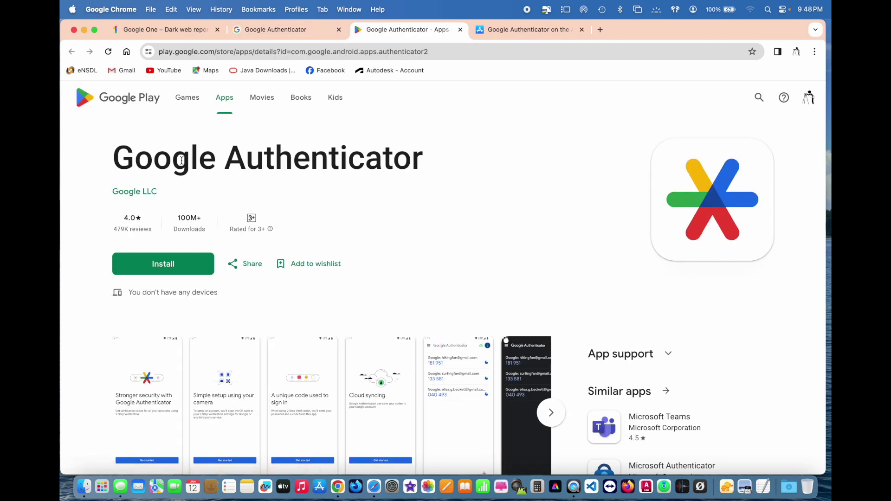
{"action": "left_click_drag", "start_coordinate": [178, 216], "coordinate": [207, 217]}
{"action": "left_click_drag", "start_coordinate": [111, 169], "coordinate": [400, 167]}
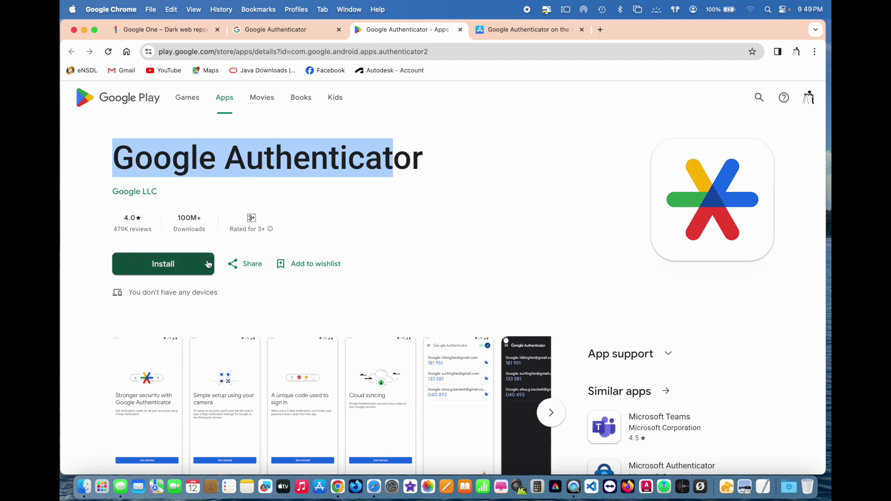
{"action": "scroll", "coordinate": [469, 224], "scroll_direction": "down", "scroll_amount": 5}
{"action": "scroll", "coordinate": [469, 226], "scroll_direction": "up", "scroll_amount": 5}
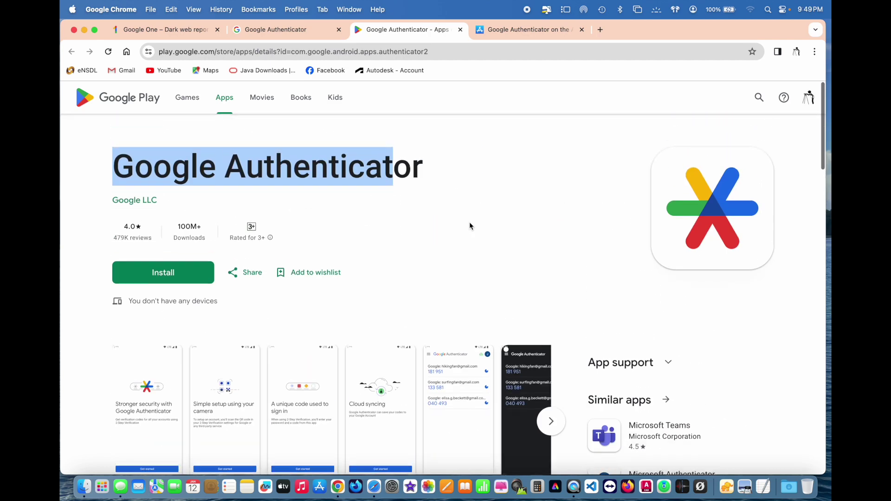
{"action": "scroll", "coordinate": [469, 222], "scroll_direction": "down", "scroll_amount": 1}
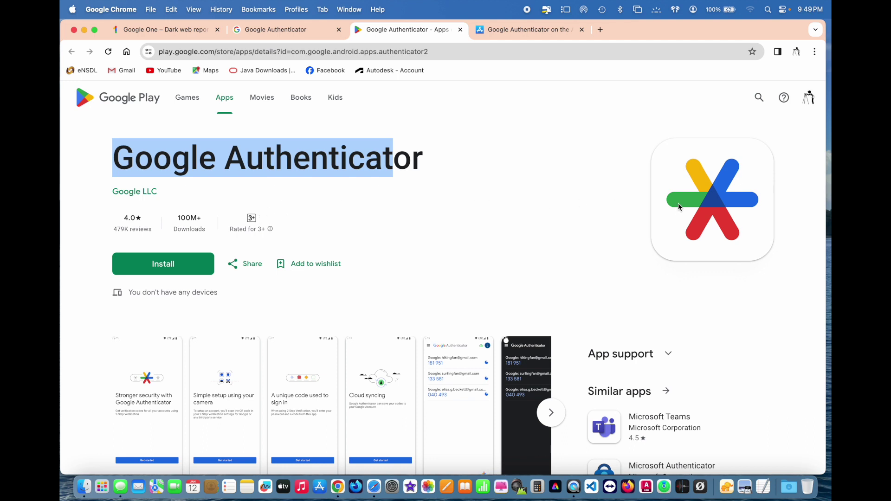
{"action": "left_click", "coordinate": [590, 211]}
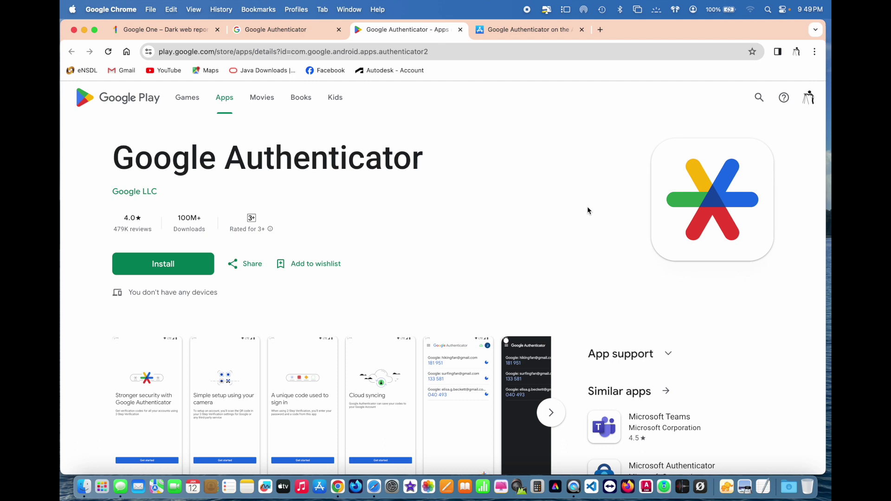
- Close both app store pages and search Google for "authenticator" in a new tab
{"action": "key", "text": "super+w"}
{"action": "key", "text": "super+w"}
{"action": "left_click", "coordinate": [357, 30]}
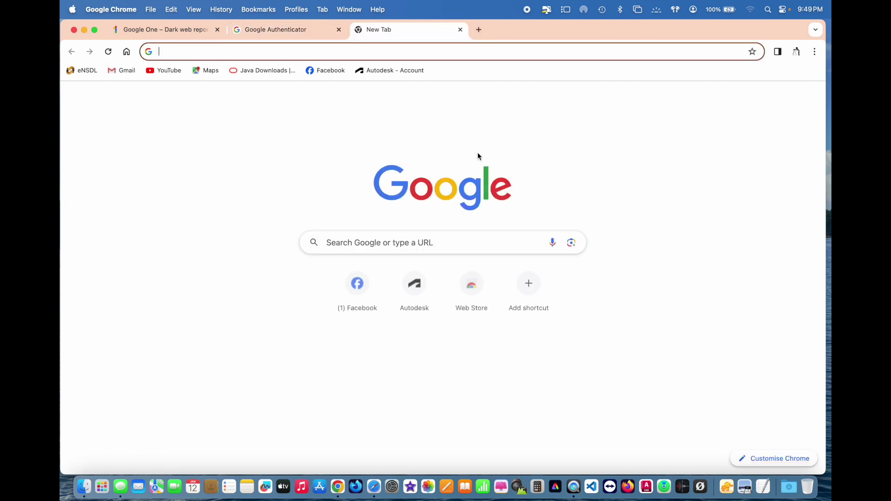
{"action": "left_click", "coordinate": [363, 249]}
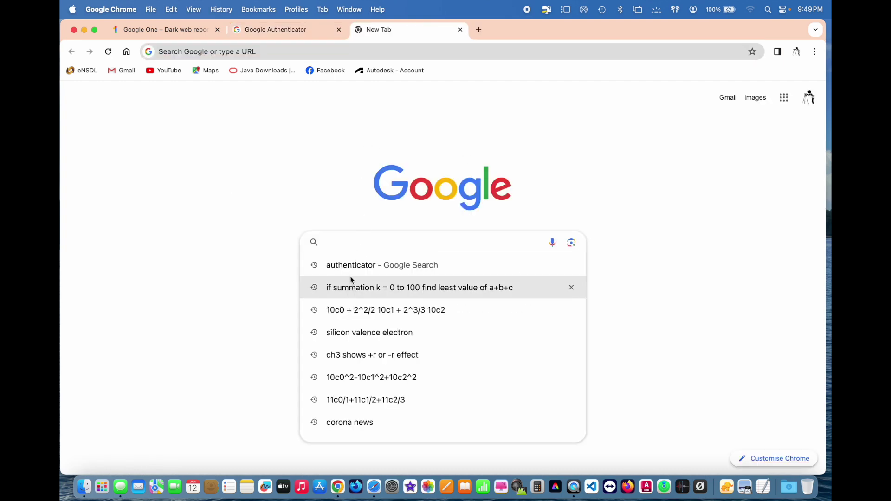
{"action": "left_click", "coordinate": [351, 266]}
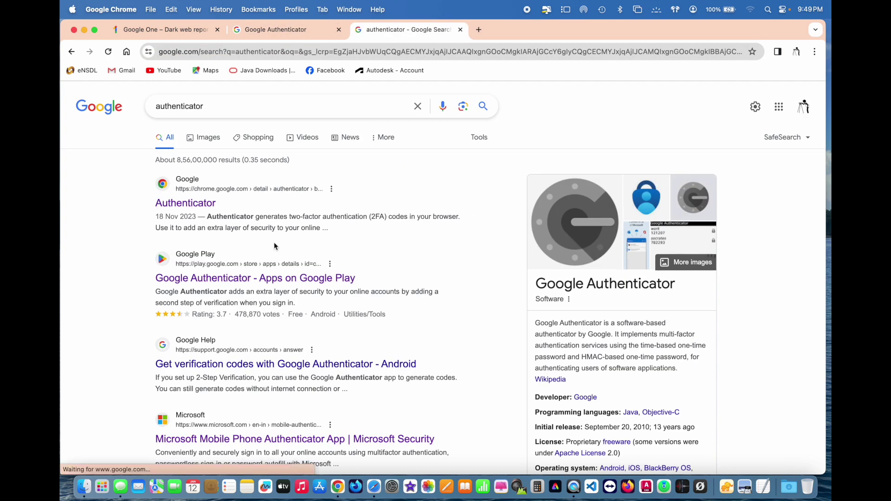
- Look through the authenticator search results and open the Microsoft Mobile Phone Authenticator App page
{"action": "scroll", "coordinate": [274, 246], "scroll_direction": "down", "scroll_amount": 5}
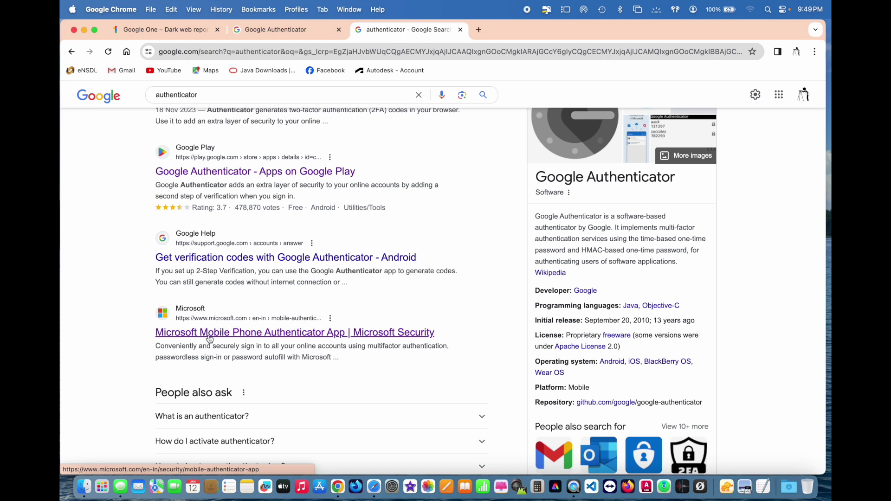
{"action": "scroll", "coordinate": [209, 279], "scroll_direction": "up", "scroll_amount": 3}
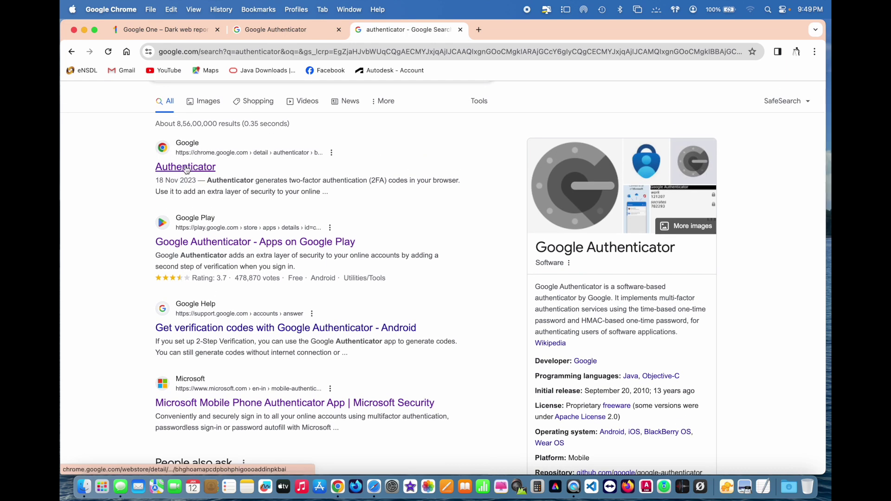
{"action": "scroll", "coordinate": [185, 299], "scroll_direction": "down", "scroll_amount": 3}
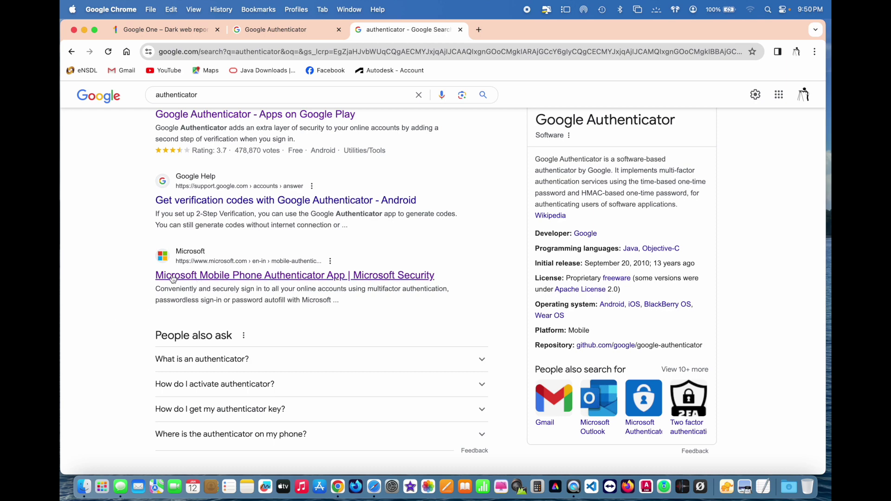
{"action": "scroll", "coordinate": [188, 280], "scroll_direction": "up", "scroll_amount": 2}
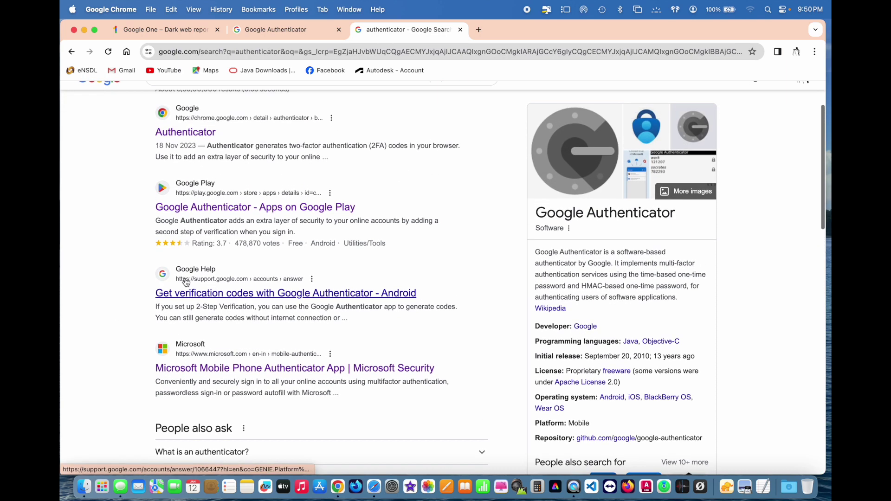
{"action": "scroll", "coordinate": [206, 309], "scroll_direction": "down", "scroll_amount": 1}
{"action": "left_click", "coordinate": [207, 308]}
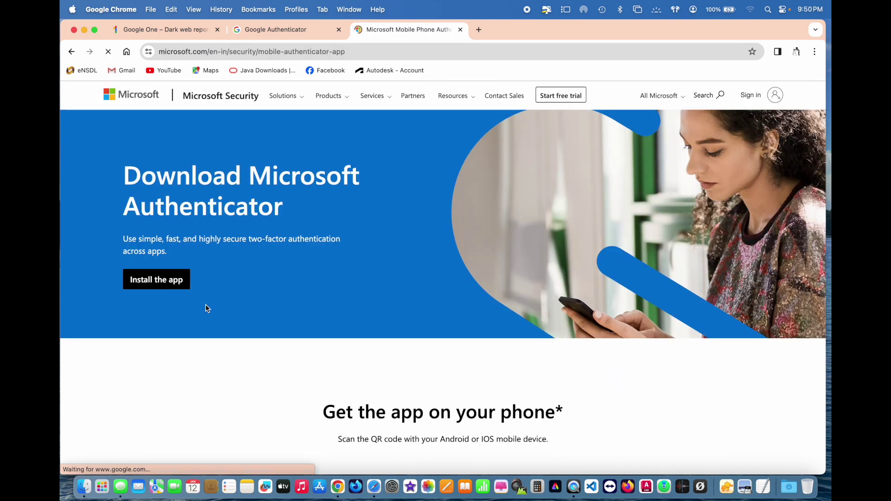
- Review the Microsoft Authenticator download page, including its Google Play and App Store QR codes
{"action": "scroll", "coordinate": [425, 261], "scroll_direction": "down", "scroll_amount": 8}
{"action": "scroll", "coordinate": [425, 262], "scroll_direction": "up", "scroll_amount": 3}
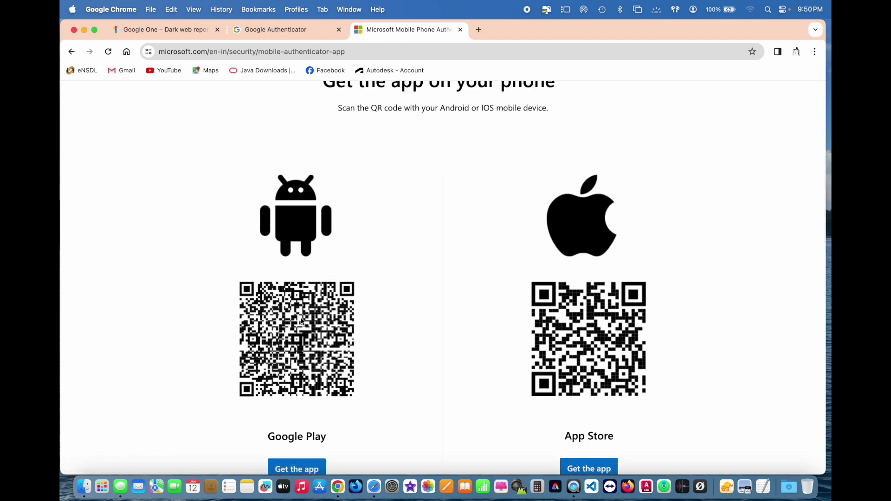
{"action": "scroll", "coordinate": [358, 346], "scroll_direction": "down", "scroll_amount": 1}
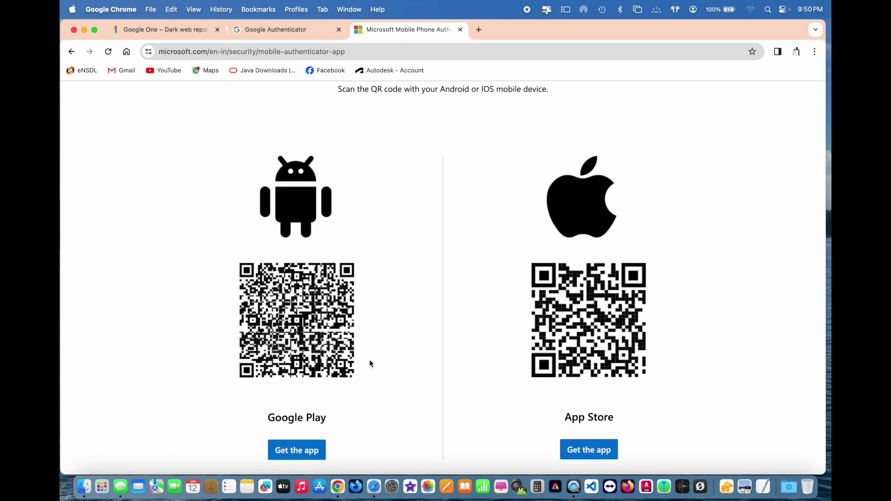
{"action": "scroll", "coordinate": [372, 363], "scroll_direction": "down", "scroll_amount": 1}
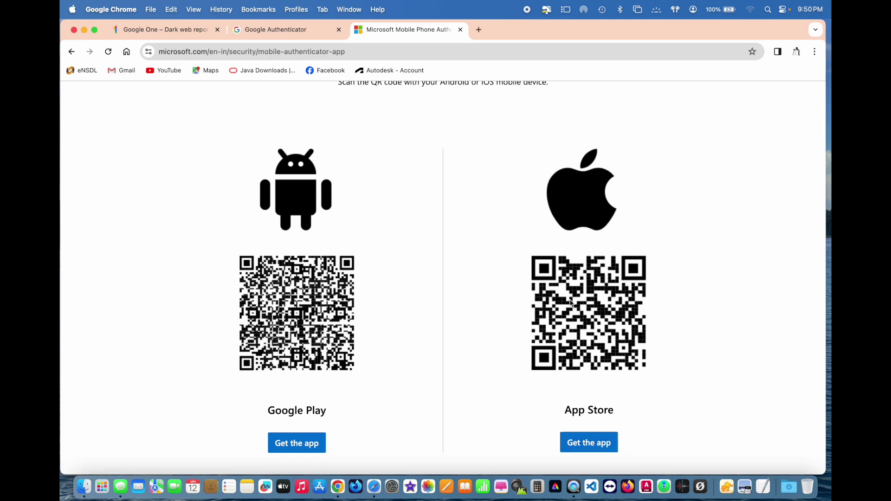
{"action": "scroll", "coordinate": [571, 304], "scroll_direction": "down", "scroll_amount": 5}
{"action": "scroll", "coordinate": [571, 304], "scroll_direction": "up", "scroll_amount": 3}
{"action": "scroll", "coordinate": [571, 304], "scroll_direction": "up", "scroll_amount": 10}
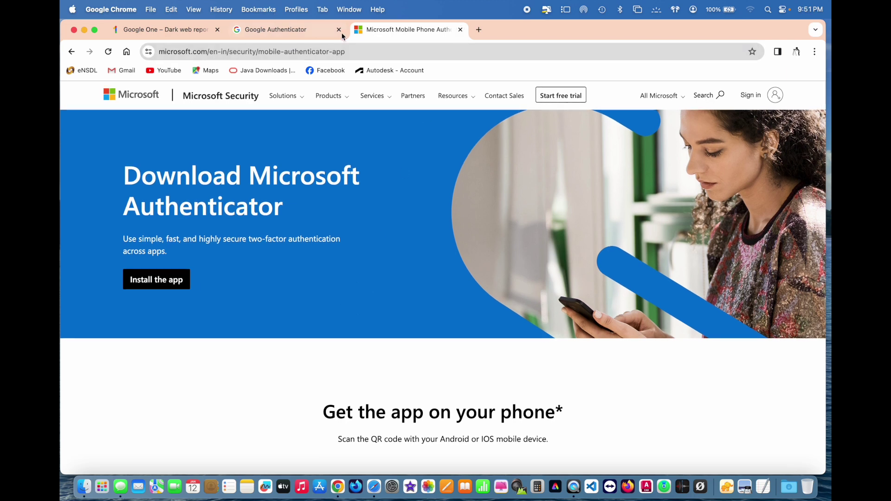
- Close the Microsoft Authenticator page and go back from the Authenticator app settings
{"action": "left_click", "coordinate": [282, 34]}
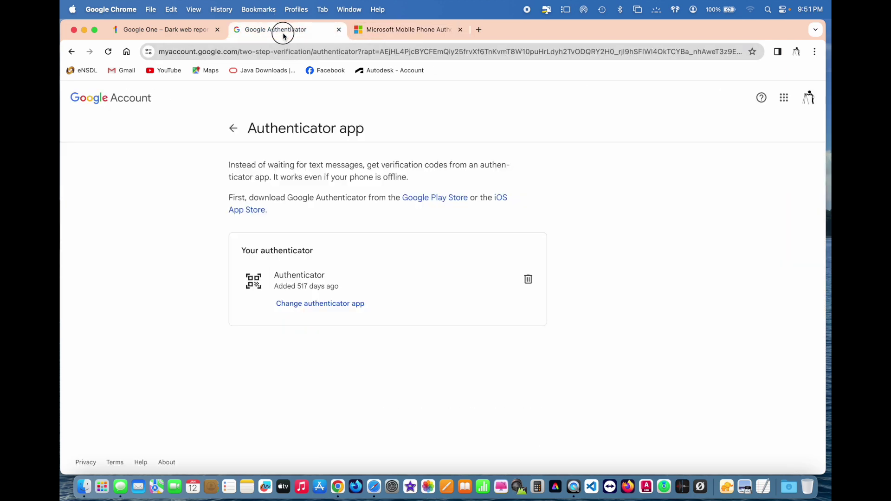
{"action": "left_click", "coordinate": [379, 33]}
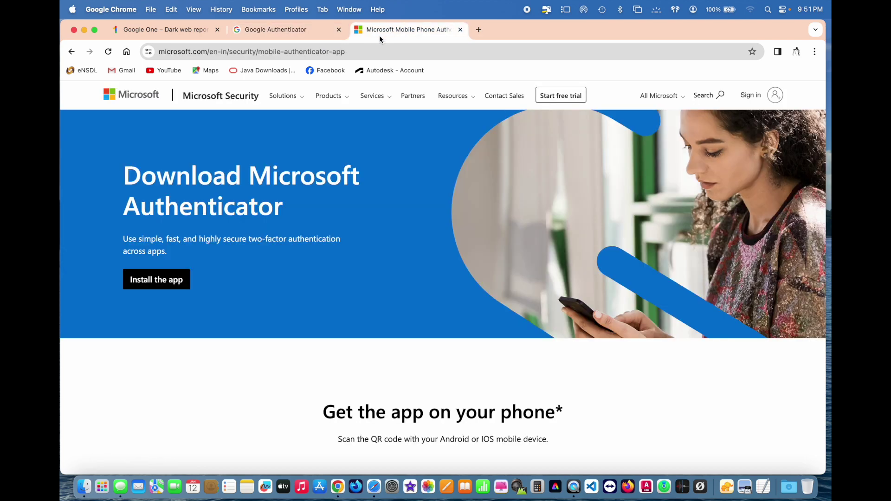
{"action": "left_click", "coordinate": [461, 31]}
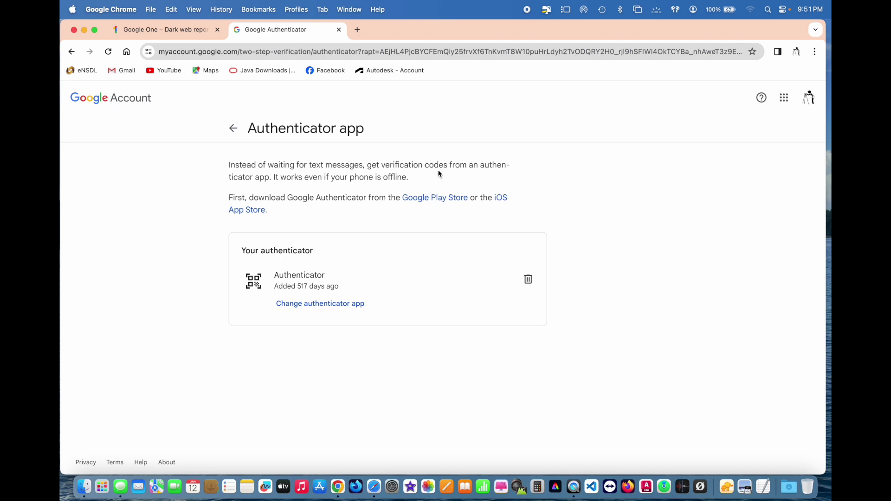
{"action": "left_click", "coordinate": [235, 130]}
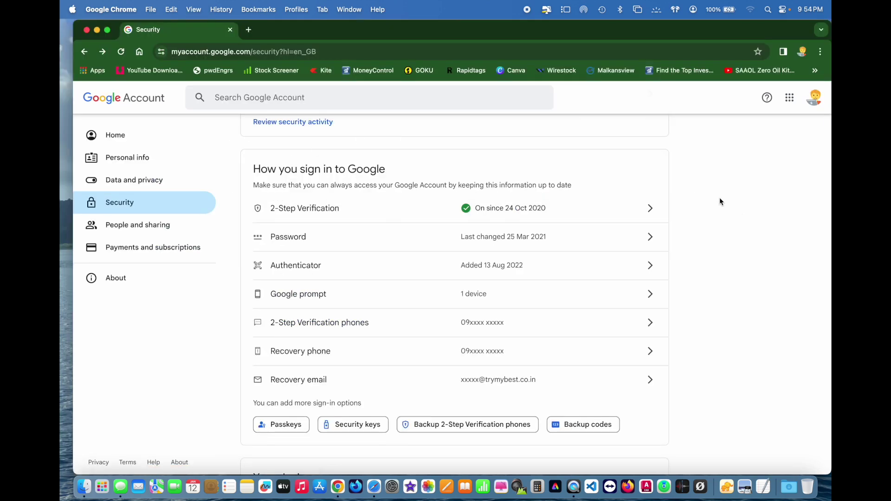
- Review the sign-in options and recent security activity on the second Google Account's security page
{"action": "scroll", "coordinate": [720, 201], "scroll_direction": "up", "scroll_amount": 1}
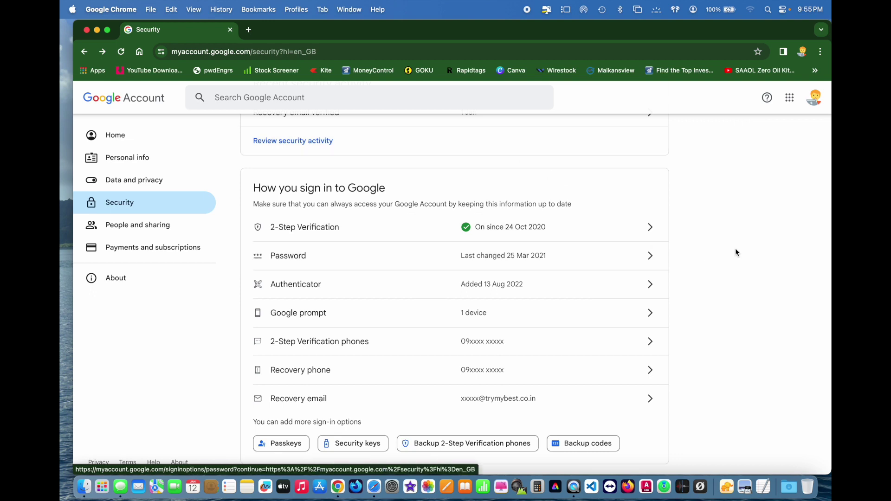
{"action": "scroll", "coordinate": [736, 252], "scroll_direction": "down", "scroll_amount": 1}
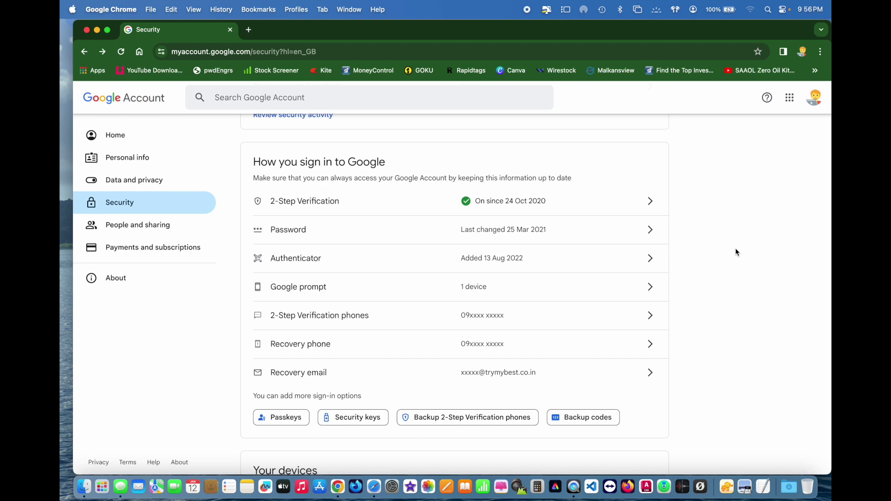
{"action": "scroll", "coordinate": [736, 252], "scroll_direction": "up", "scroll_amount": 1}
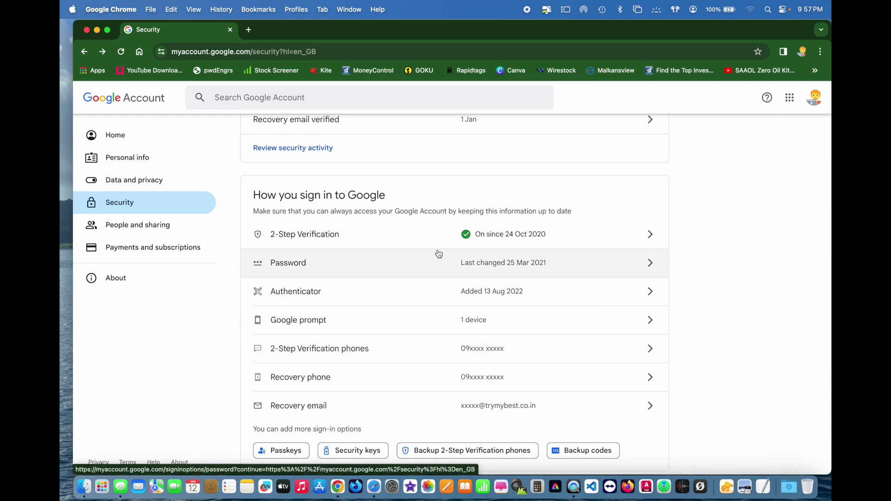
{"action": "scroll", "coordinate": [335, 230], "scroll_direction": "down", "scroll_amount": 1}
{"action": "scroll", "coordinate": [336, 231], "scroll_direction": "up", "scroll_amount": 2}
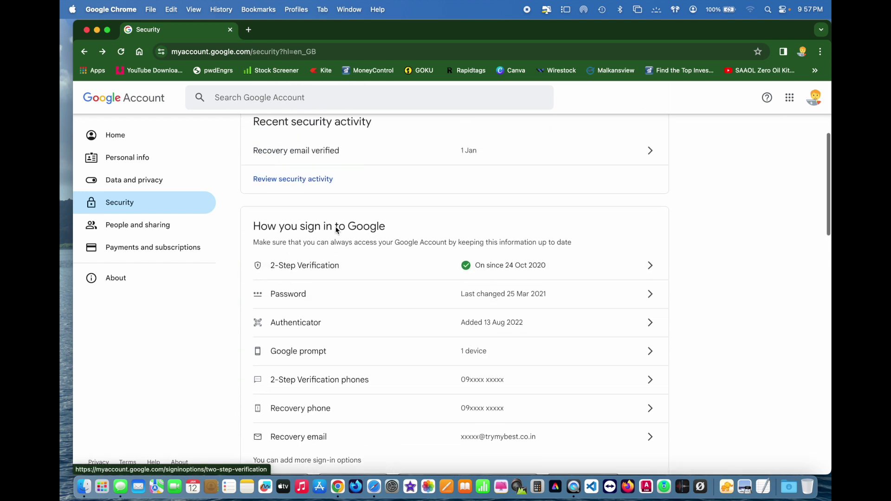
{"action": "scroll", "coordinate": [337, 230], "scroll_direction": "up", "scroll_amount": 1}
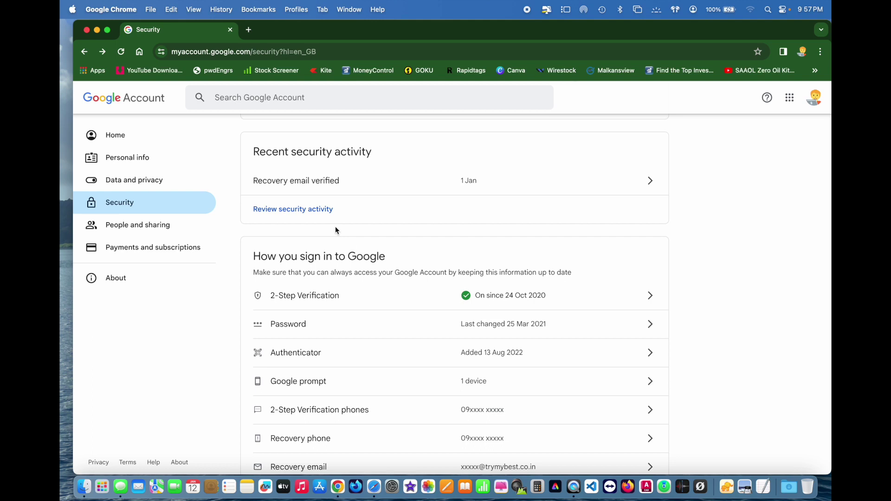
- Close the Google Account security window and open Safari
{"action": "left_click", "coordinate": [86, 31]}
{"action": "left_click", "coordinate": [248, 160]}
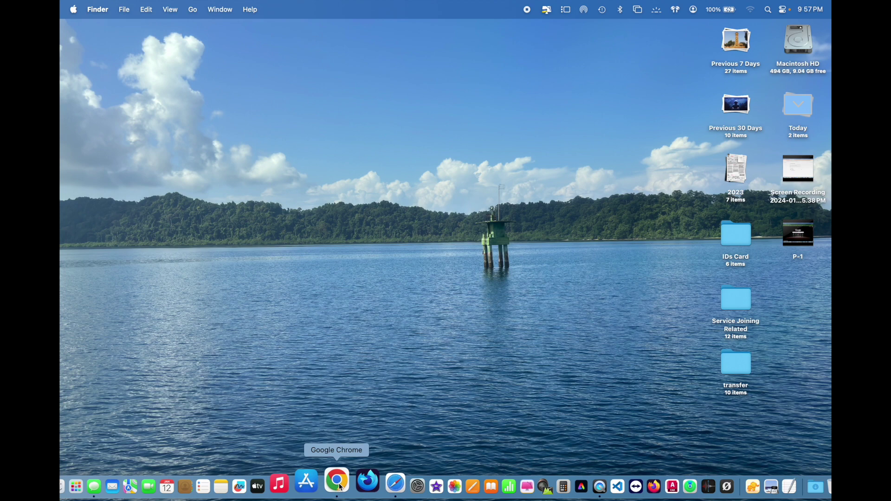
{"action": "left_click", "coordinate": [373, 485]}
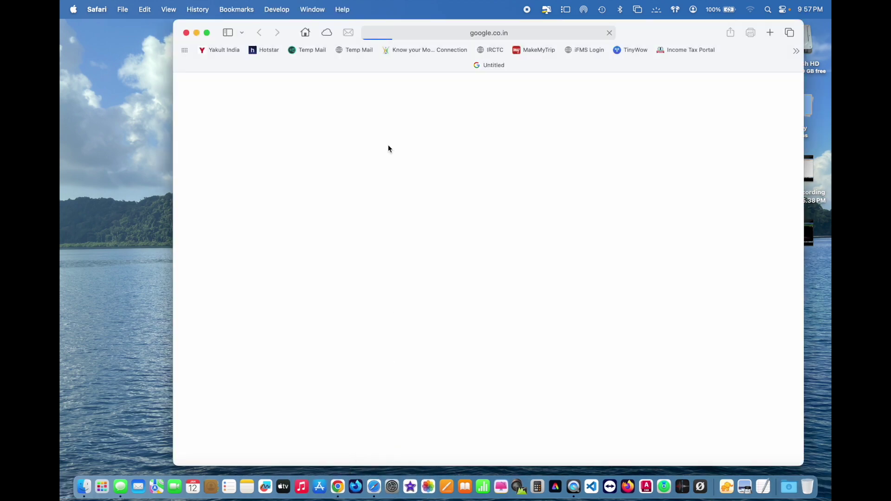
- Reposition and widen the Safari window, and open the temp-mail.org disposable email site
{"action": "left_click_drag", "start_coordinate": [289, 30], "coordinate": [234, 28]}
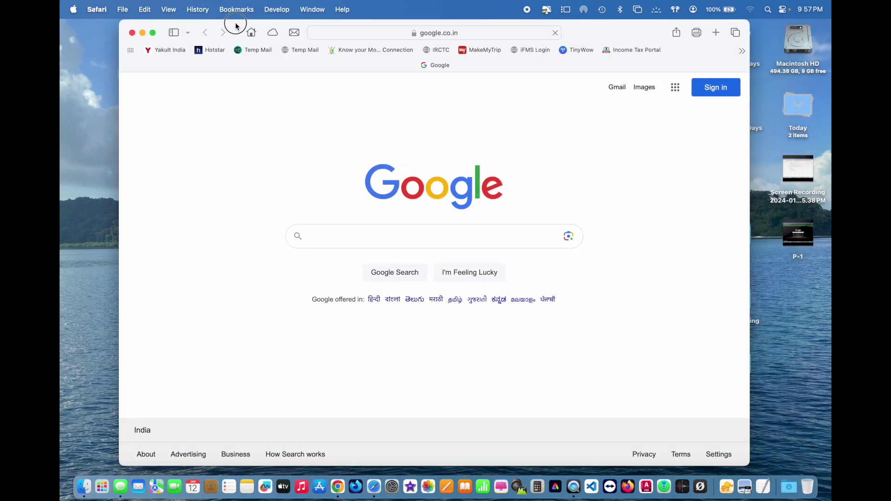
{"action": "left_click_drag", "start_coordinate": [748, 465], "coordinate": [820, 460]}
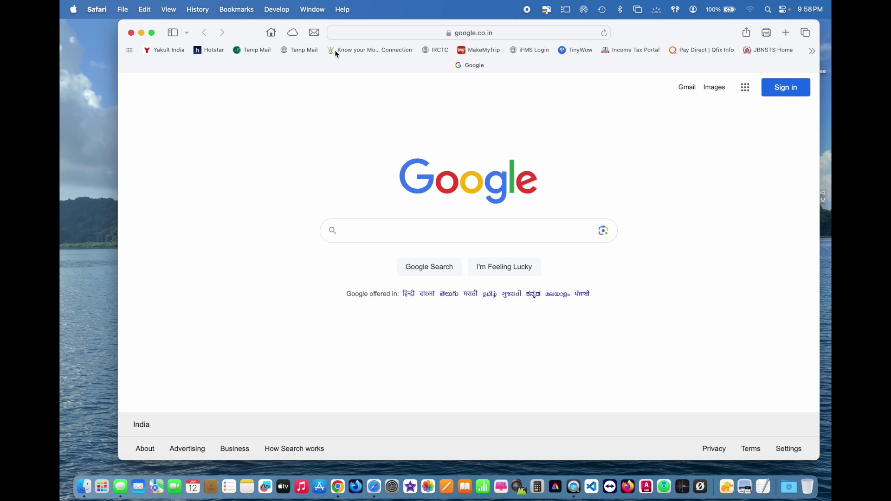
{"action": "left_click", "coordinate": [254, 52]}
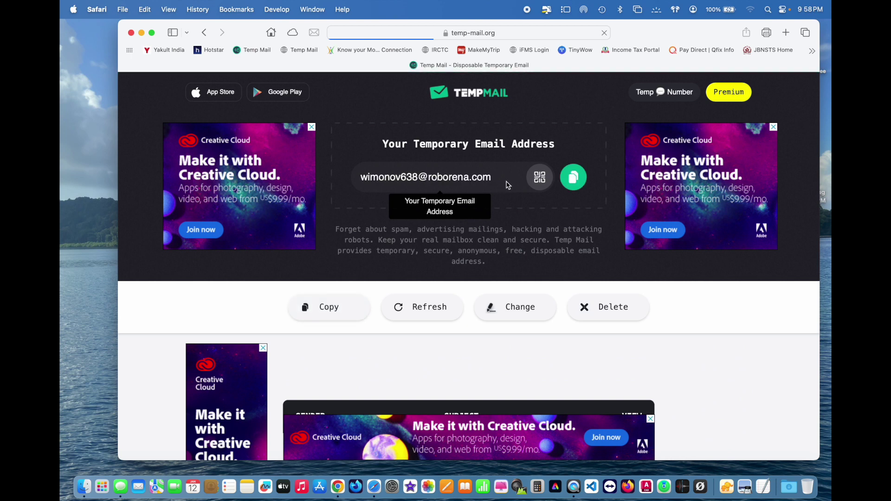
- Review the temporary email address, its controls and the inbox on temp-mail.org
{"action": "left_click", "coordinate": [408, 315]}
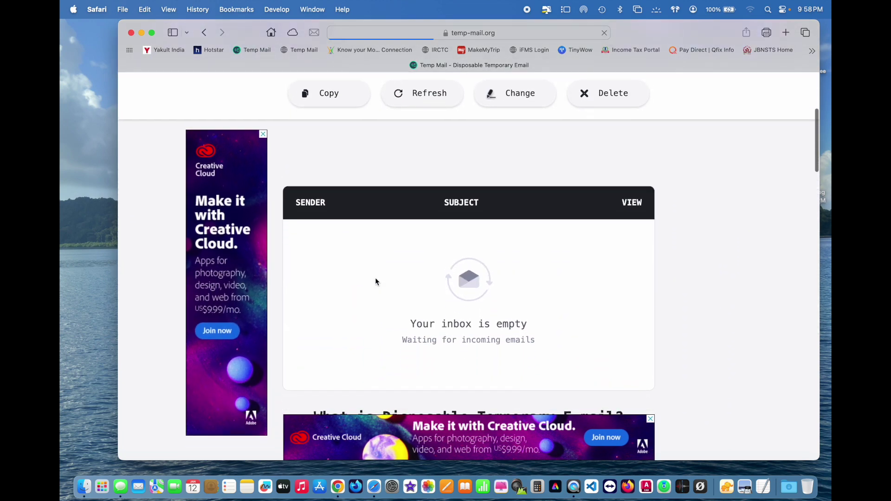
{"action": "scroll", "coordinate": [460, 325], "scroll_direction": "up", "scroll_amount": 5}
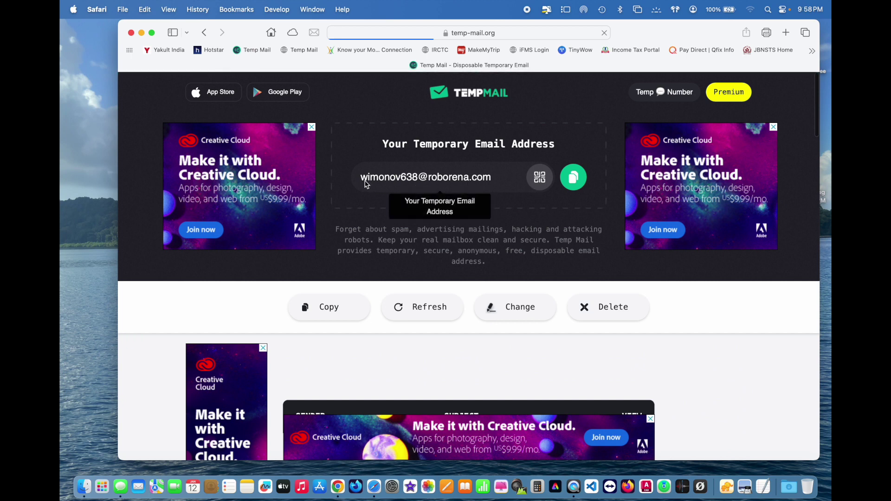
{"action": "scroll", "coordinate": [445, 330], "scroll_direction": "down", "scroll_amount": 5}
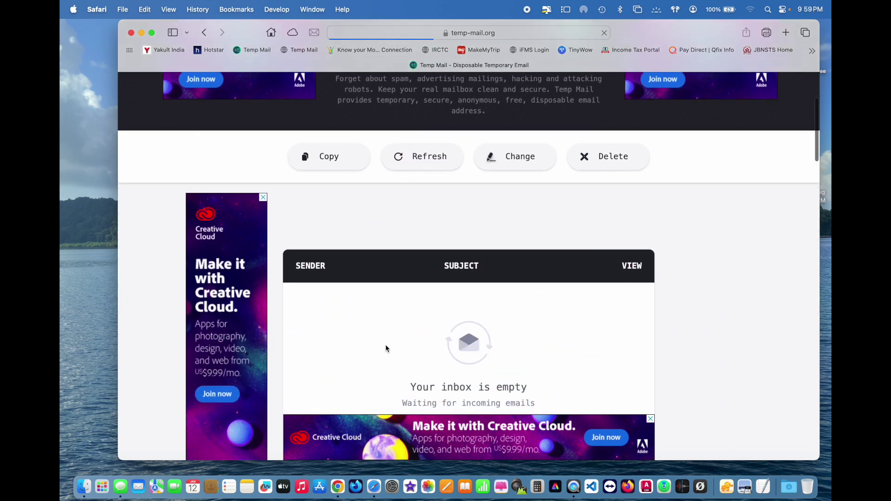
{"action": "scroll", "coordinate": [687, 349], "scroll_direction": "up", "scroll_amount": 5}
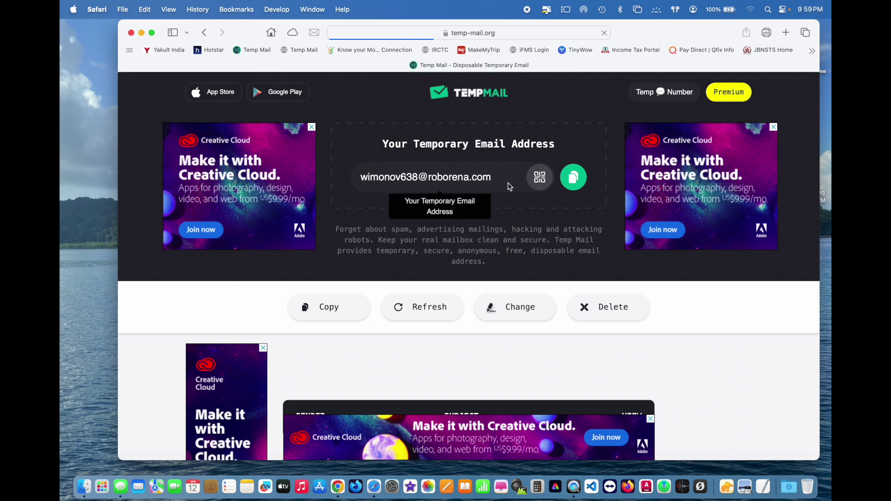
- Open tempail.com and review its temporary address, expiry notice and inbox area
{"action": "left_click", "coordinate": [301, 52]}
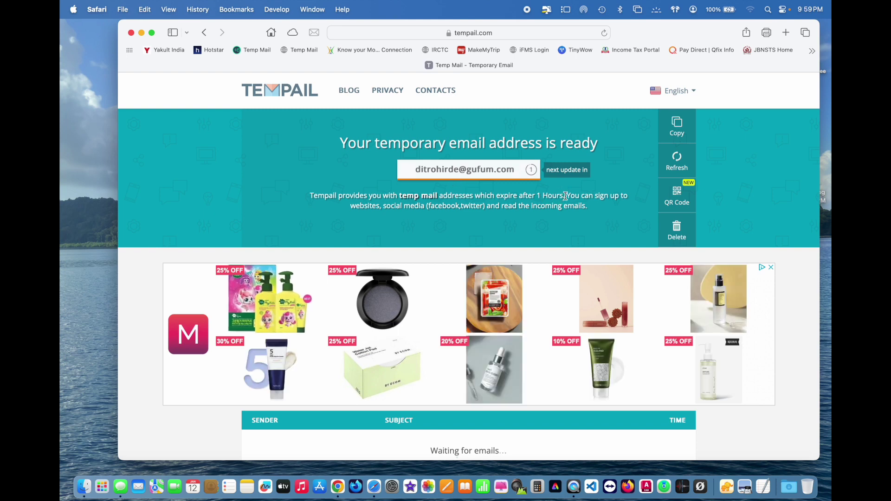
{"action": "left_click_drag", "start_coordinate": [566, 196], "coordinate": [439, 195]}
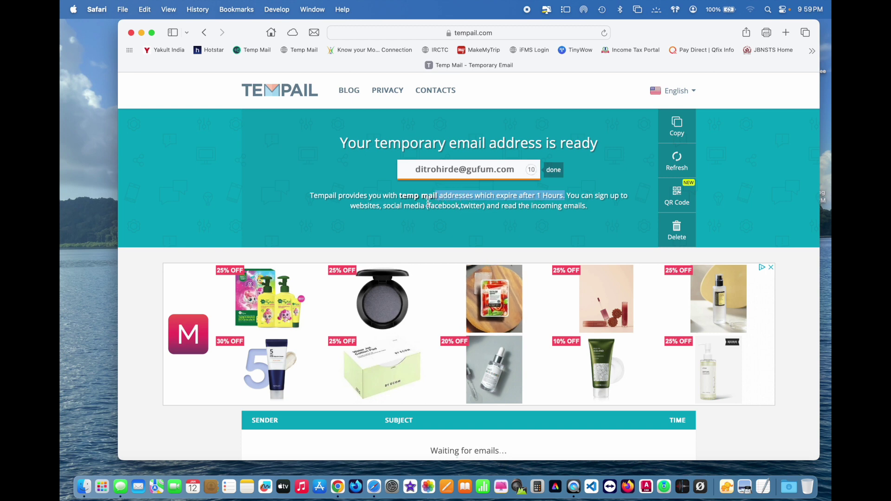
{"action": "left_click", "coordinate": [492, 179]}
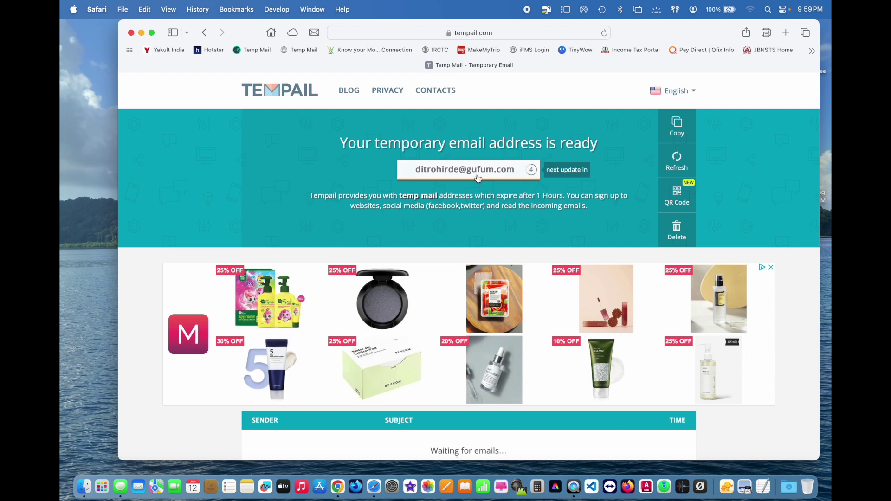
{"action": "scroll", "coordinate": [478, 178], "scroll_direction": "down", "scroll_amount": 2}
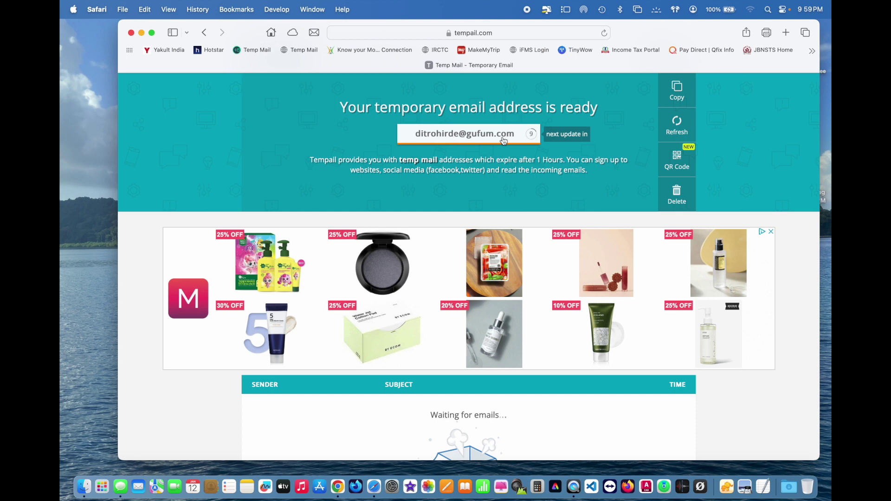
- Delete the current Tempail address to generate a new one, and copy the new temporary address
{"action": "left_click", "coordinate": [673, 196]}
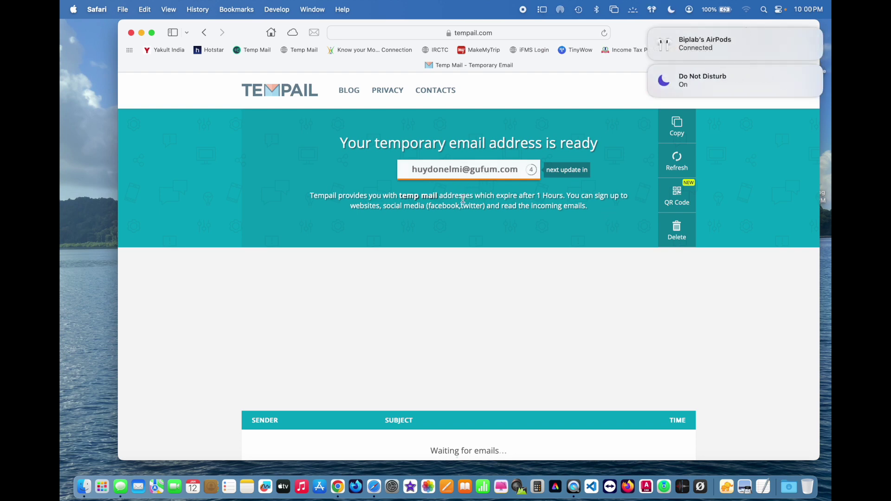
{"action": "scroll", "coordinate": [461, 199], "scroll_direction": "down", "scroll_amount": 4}
{"action": "scroll", "coordinate": [461, 199], "scroll_direction": "up", "scroll_amount": 4}
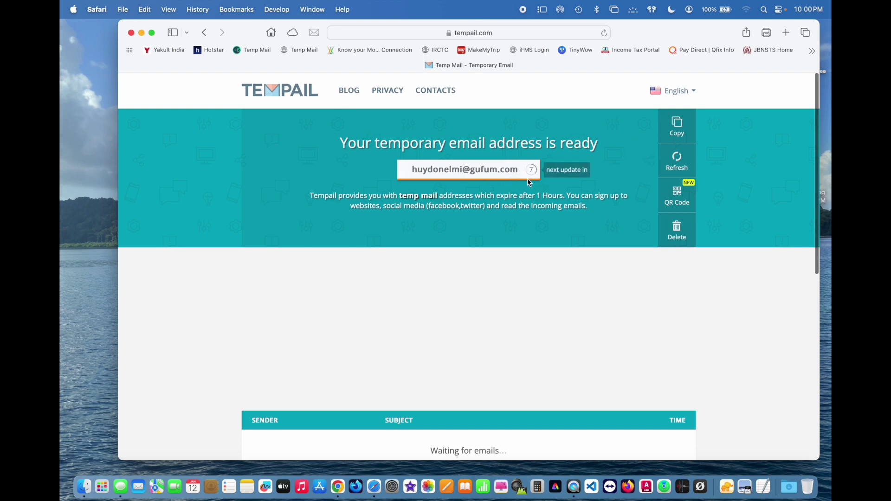
{"action": "left_click", "coordinate": [673, 130]}
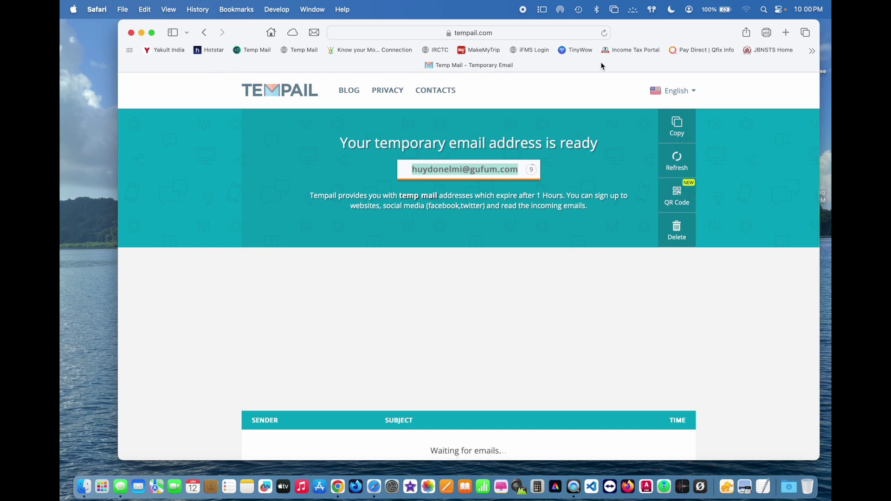
- Switch to Chrome and start a Canva sign-up by email using the copied temporary address
{"action": "left_click", "coordinate": [337, 486]}
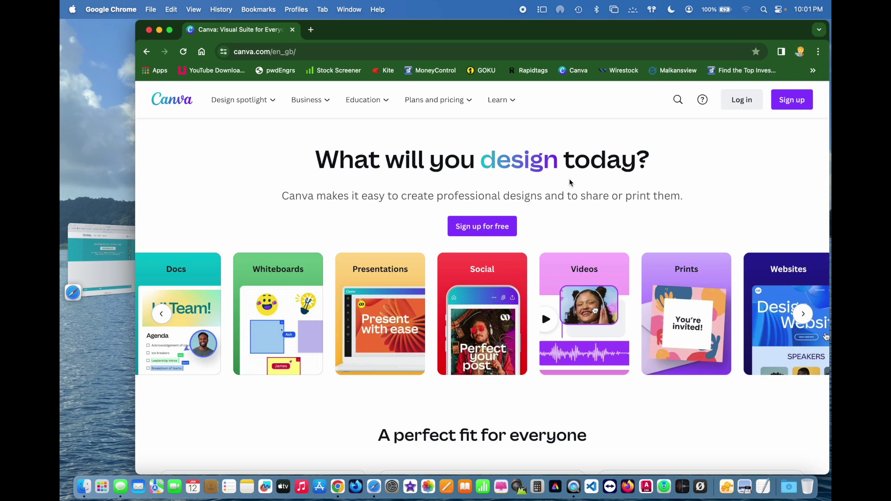
{"action": "left_click", "coordinate": [792, 108]}
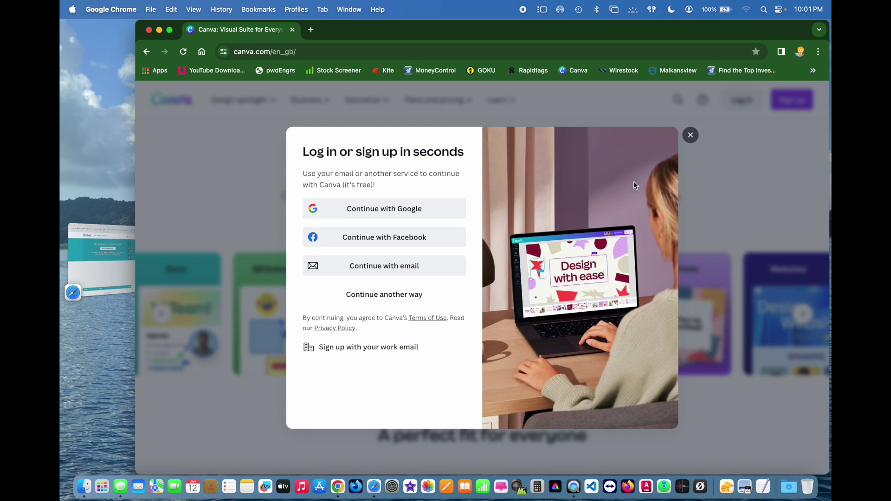
{"action": "left_click", "coordinate": [368, 271]}
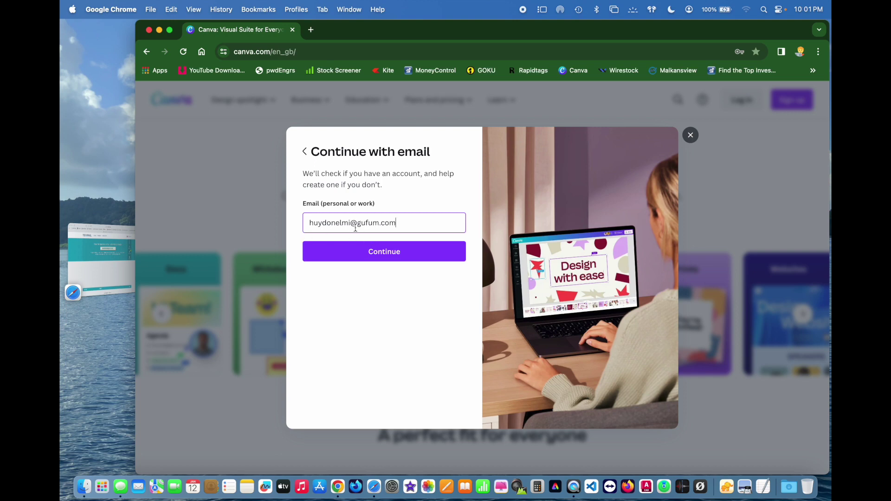
{"action": "left_click", "coordinate": [376, 257]}
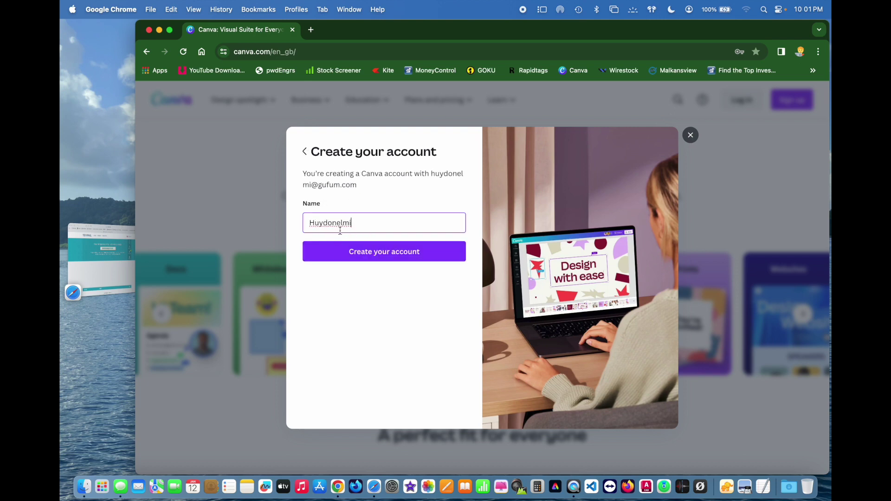
- Replace the suggested name with a dummy name and submit the Canva account creation form
{"action": "left_click_drag", "start_coordinate": [365, 226], "coordinate": [269, 219]}
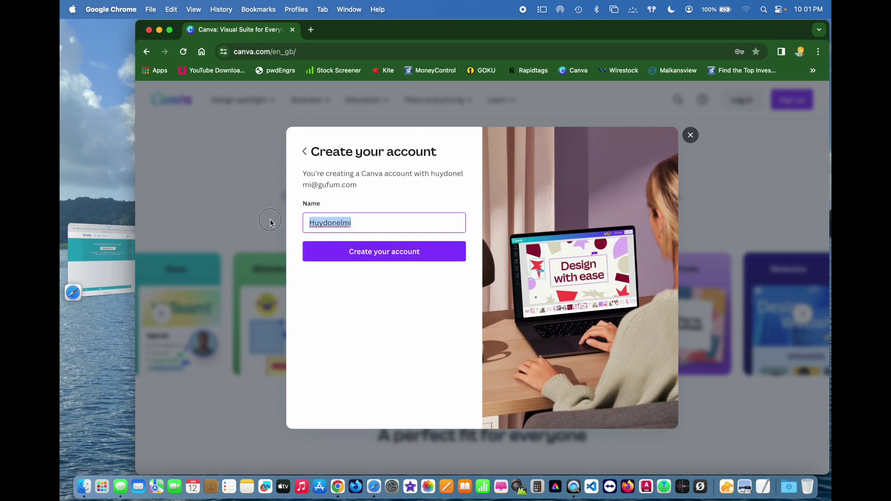
{"action": "type", "text": "dsds dgdsgdsg"}
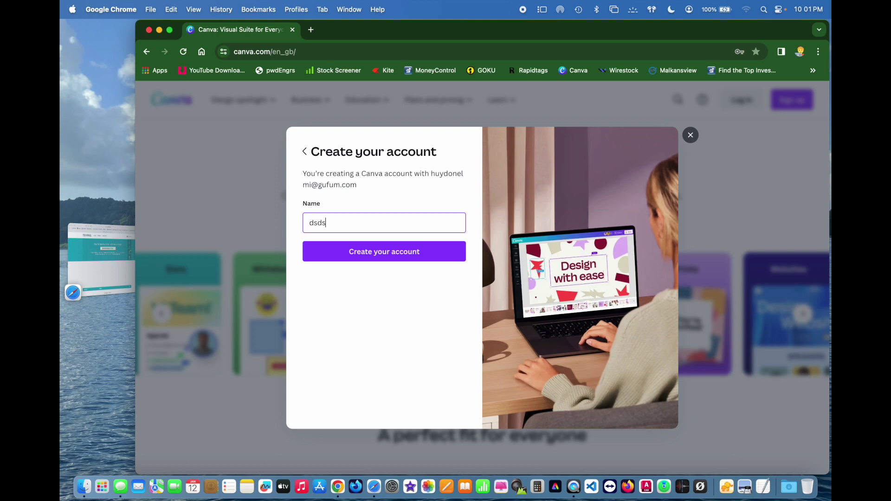
{"action": "left_click", "coordinate": [332, 249]}
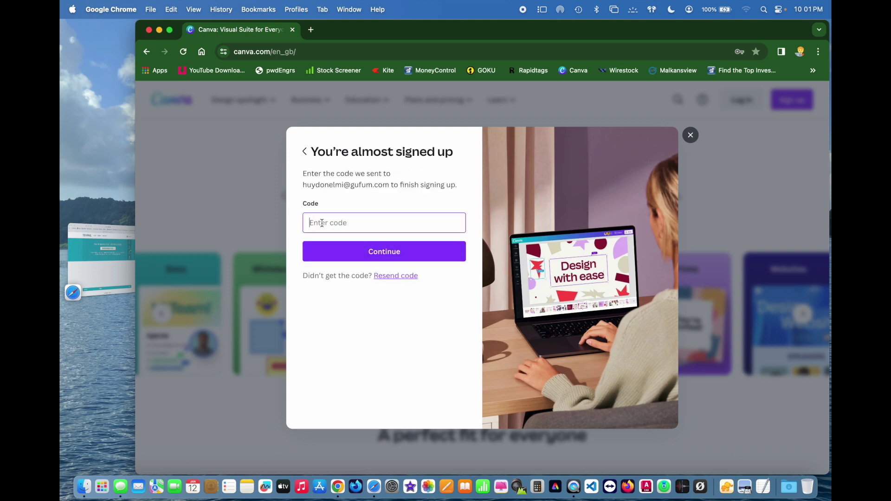
- Switch to Safari, open the Canva message in the Tempail inbox and copy its verification code
{"action": "left_click", "coordinate": [104, 271]}
{"action": "scroll", "coordinate": [454, 258], "scroll_direction": "down", "scroll_amount": 5}
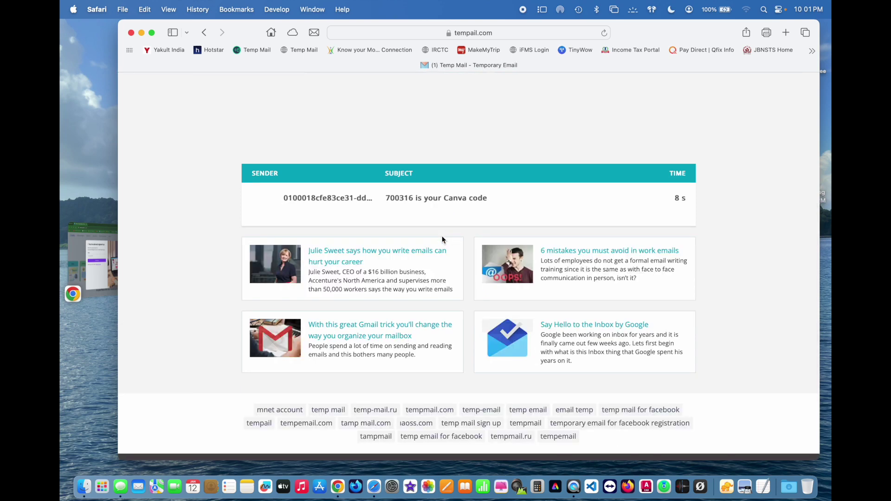
{"action": "left_click", "coordinate": [346, 203]}
{"action": "left_click", "coordinate": [547, 192]}
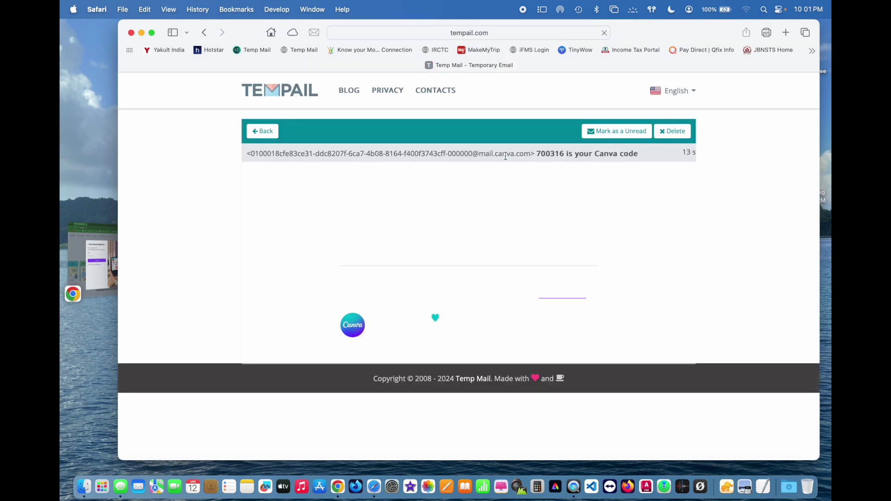
{"action": "double_click", "coordinate": [463, 253]}
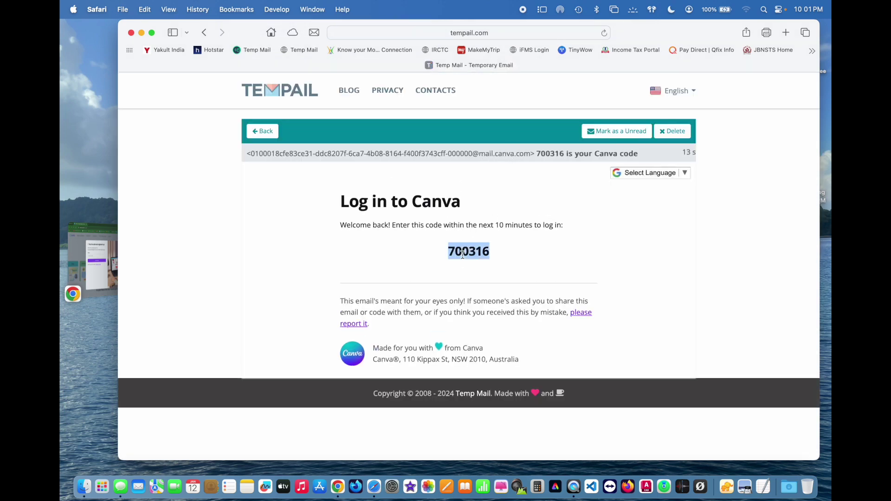
{"action": "key", "text": "super+c"}
- Switch to Chrome, try to finish the Canva sign-up with the copied verification code, and close the sign-up dialog
{"action": "left_click", "coordinate": [81, 246]}
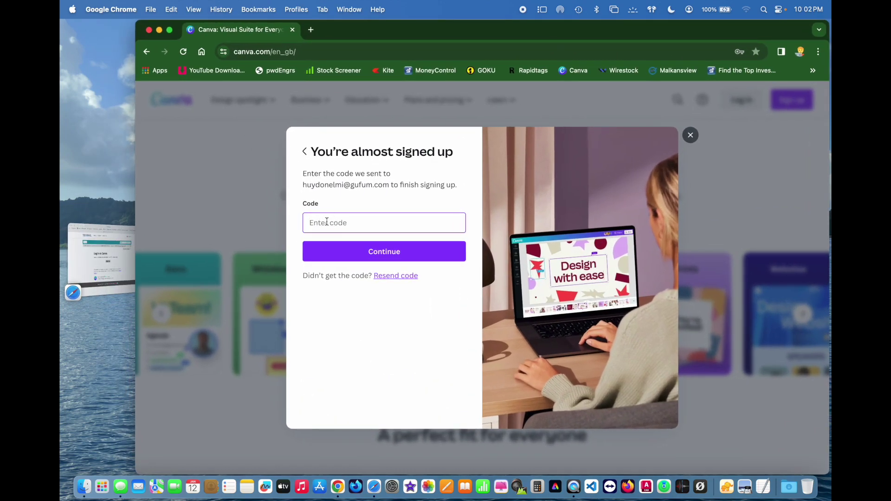
{"action": "key", "text": "super+v"}
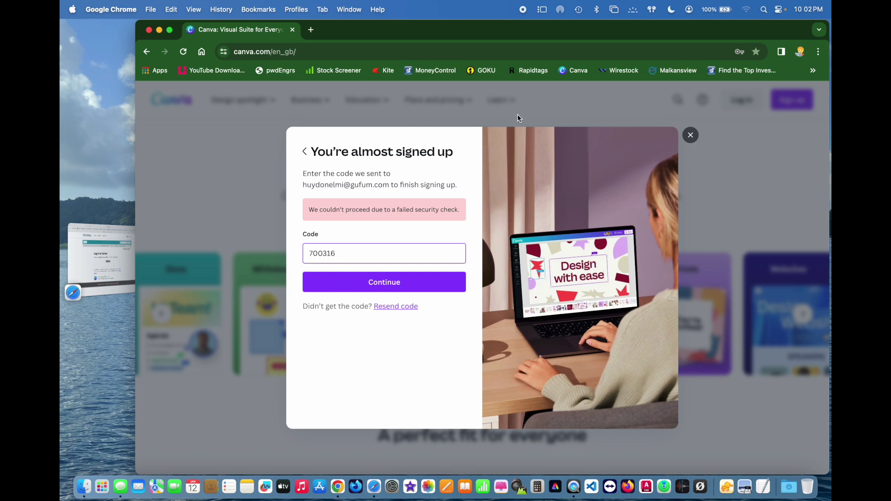
{"action": "left_click", "coordinate": [691, 135]}
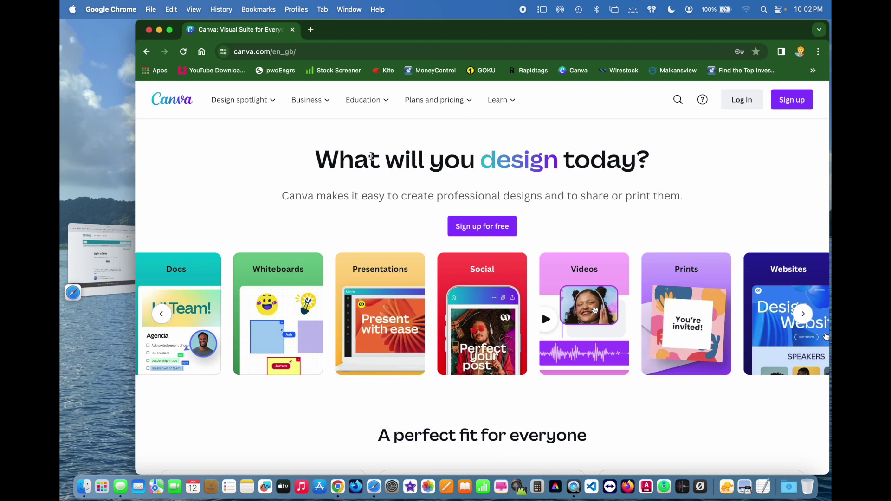
- Switch to Safari and return from the Canva message to the Tempail inbox
{"action": "left_click", "coordinate": [100, 260]}
{"action": "scroll", "coordinate": [423, 193], "scroll_direction": "down", "scroll_amount": 1}
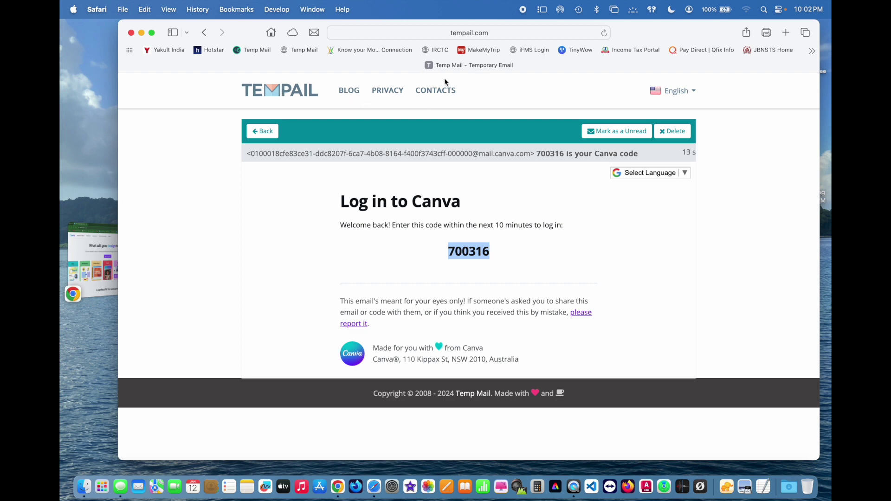
{"action": "scroll", "coordinate": [487, 237], "scroll_direction": "up", "scroll_amount": 1}
{"action": "left_click", "coordinate": [204, 33]}
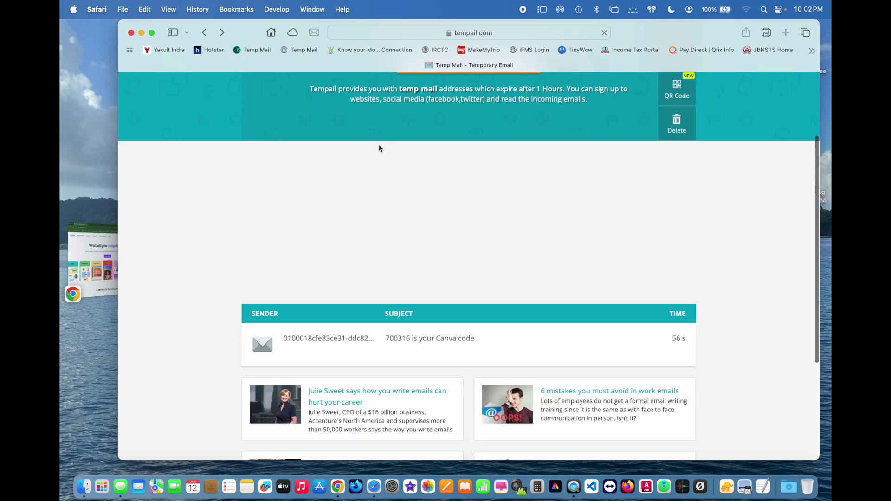
{"action": "scroll", "coordinate": [385, 147], "scroll_direction": "down", "scroll_amount": 1}
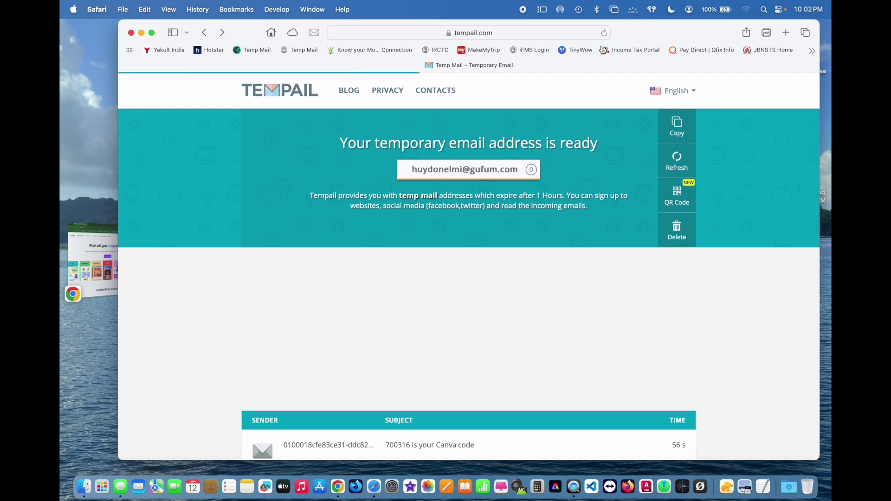
- Search Google for "temp mail" from the browser's home page and open the site's 10 Minute Mail page
{"action": "left_click", "coordinate": [271, 32]}
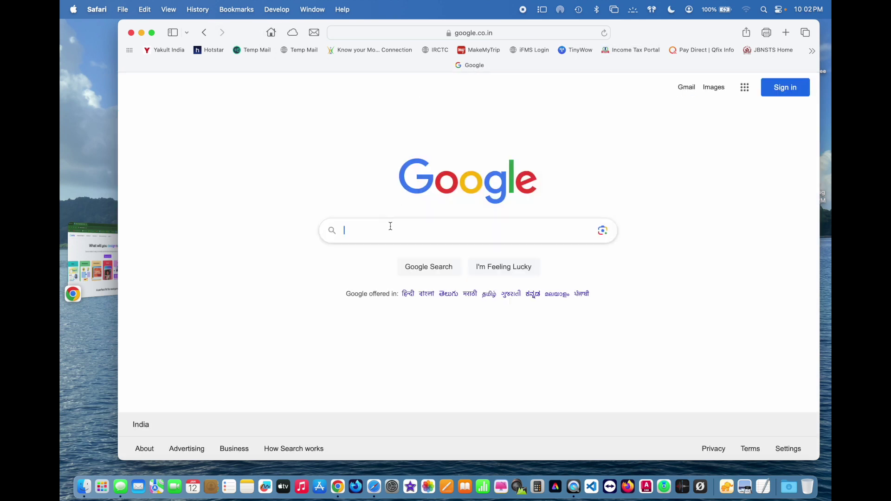
{"action": "left_click", "coordinate": [391, 227]}
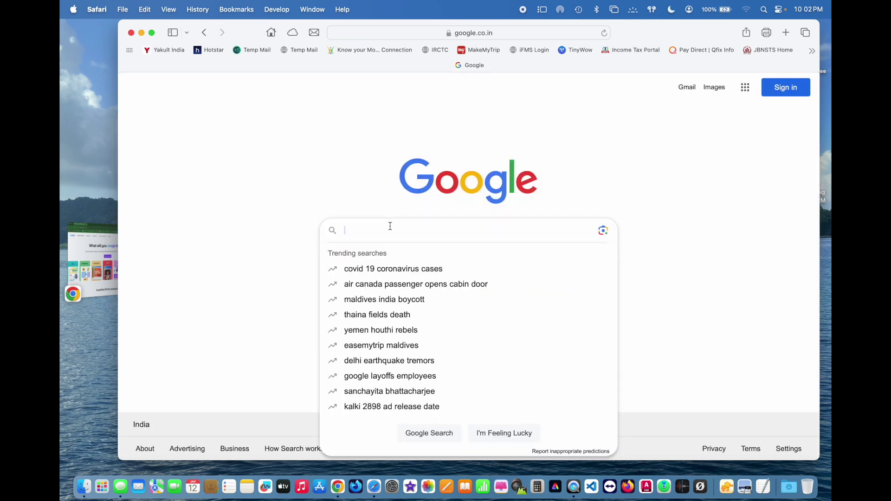
{"action": "type", "text": "tem"}
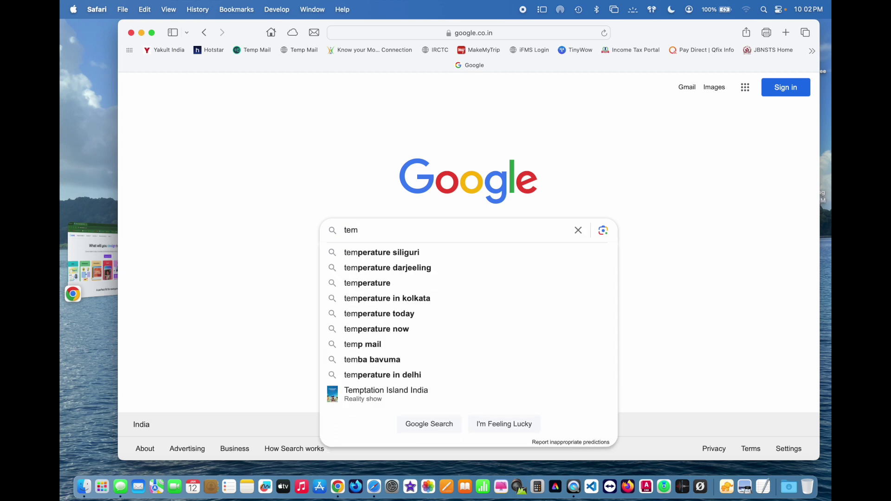
{"action": "type", "text": "p"}
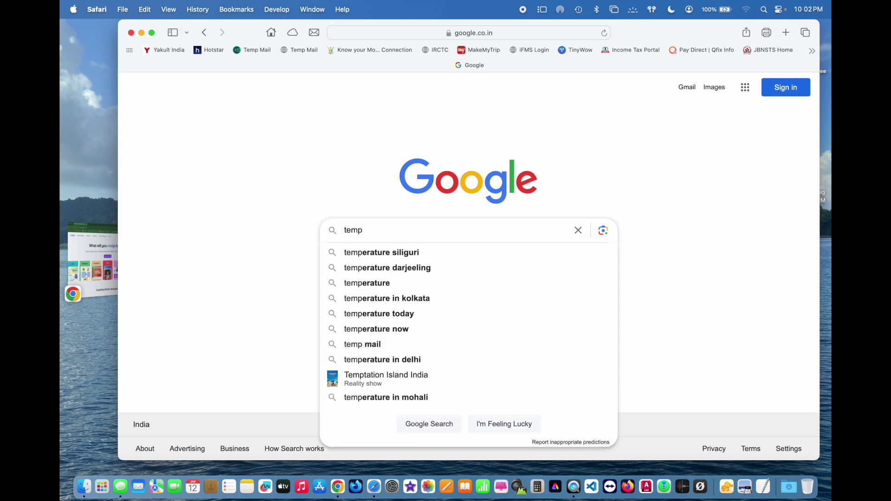
{"action": "type", "text": "ema"}
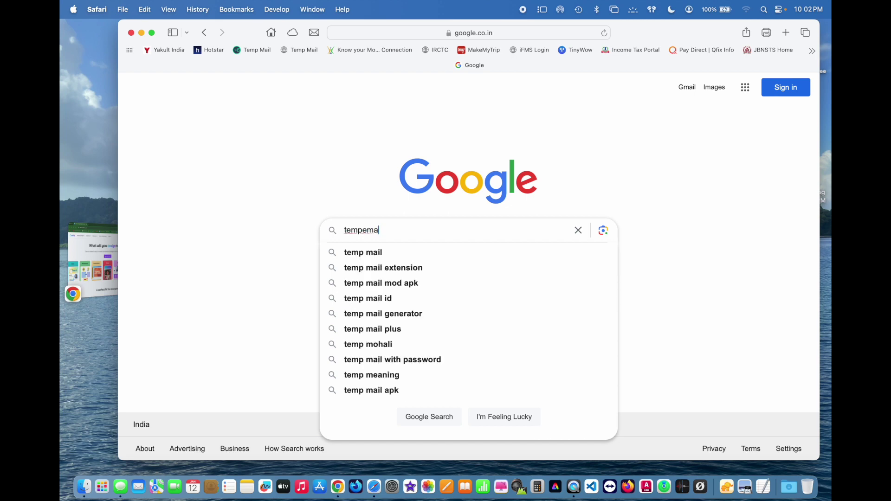
{"action": "type", "text": "il"}
{"action": "left_click", "coordinate": [370, 254]}
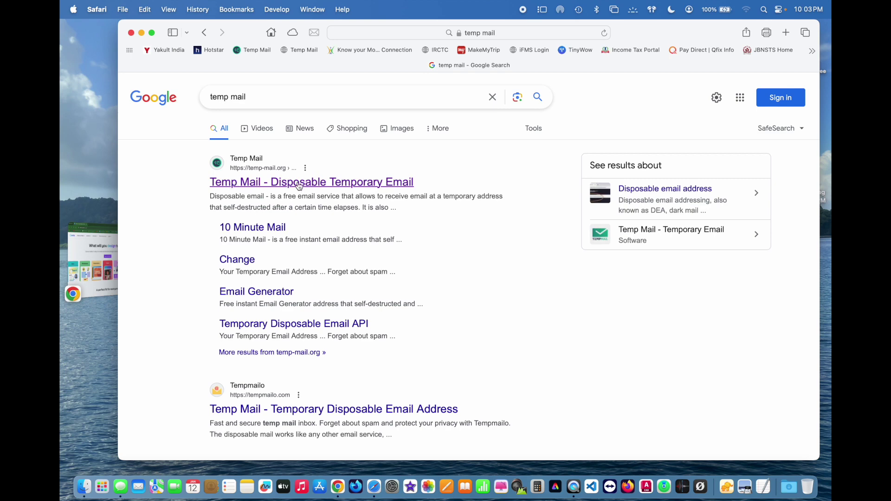
{"action": "left_click", "coordinate": [243, 230]}
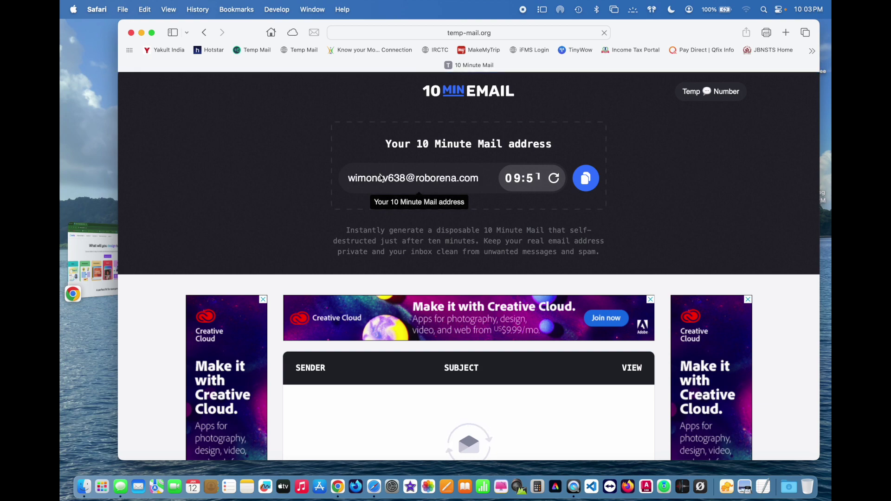
- Copy the 10 Minute Mail address and open the Canva website from a Google search in a new tab
{"action": "left_click", "coordinate": [587, 182]}
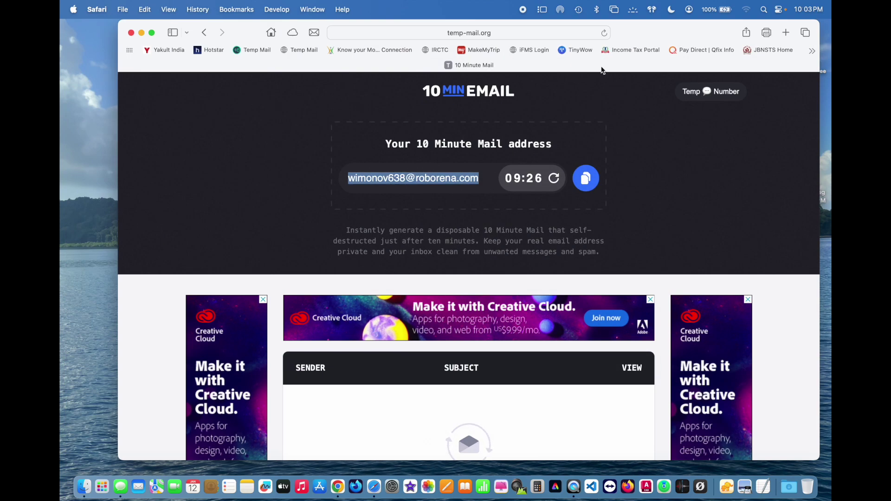
{"action": "left_click", "coordinate": [786, 32]}
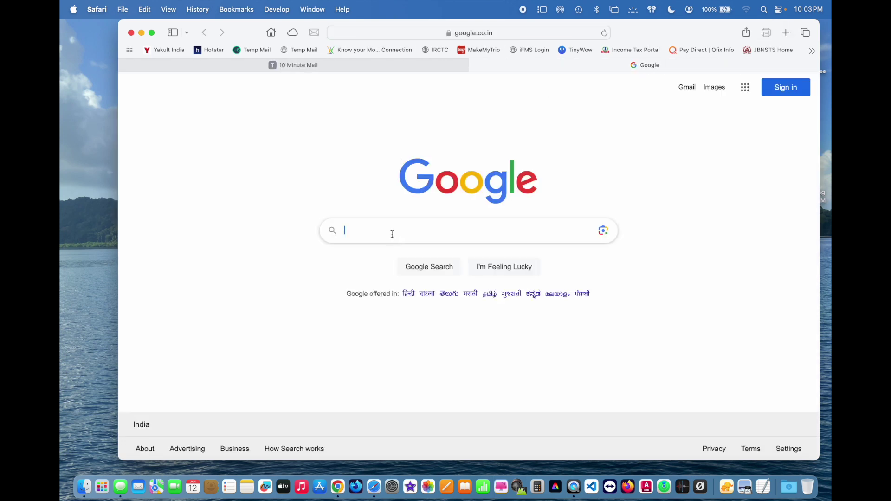
{"action": "left_click", "coordinate": [393, 234]}
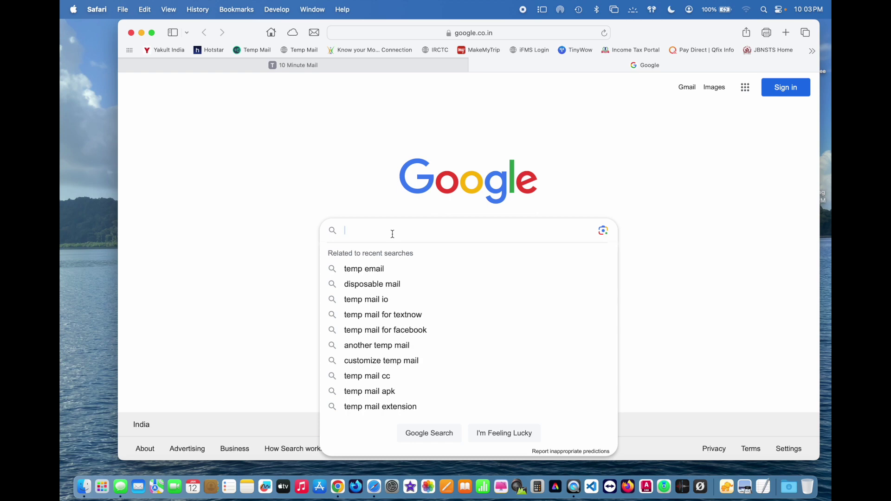
{"action": "type", "text": "canva"}
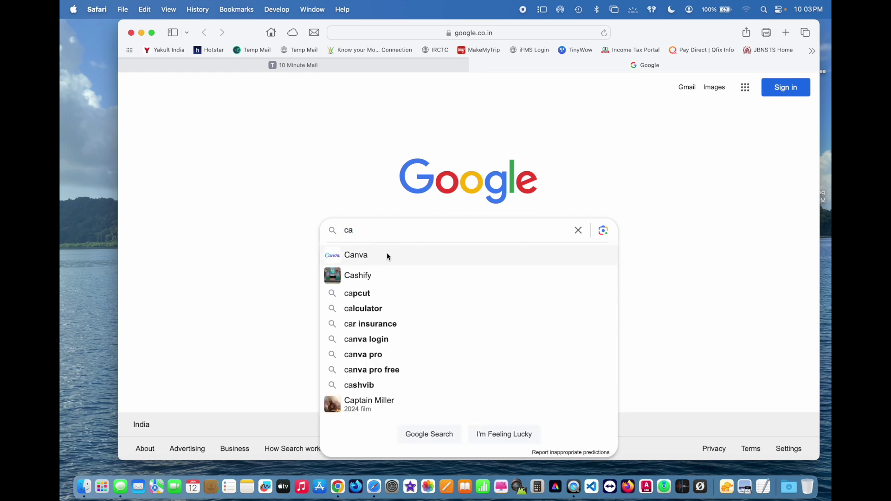
{"action": "left_click", "coordinate": [388, 255]}
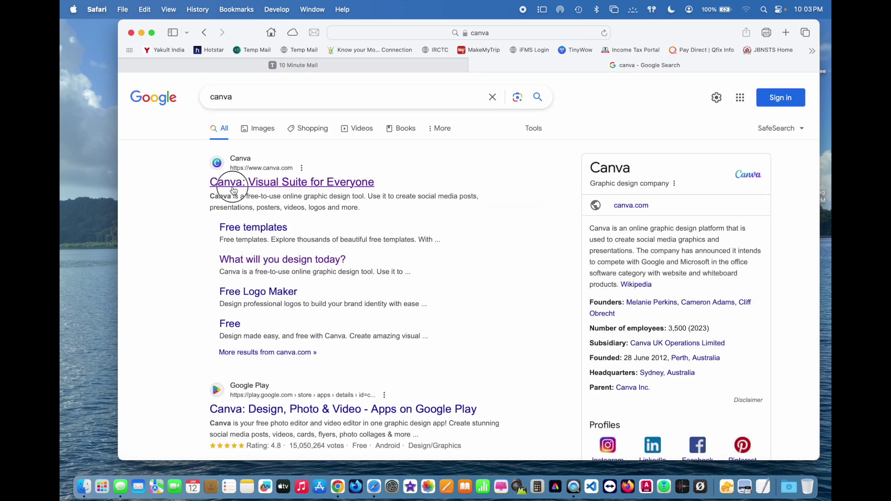
{"action": "left_click", "coordinate": [233, 190]}
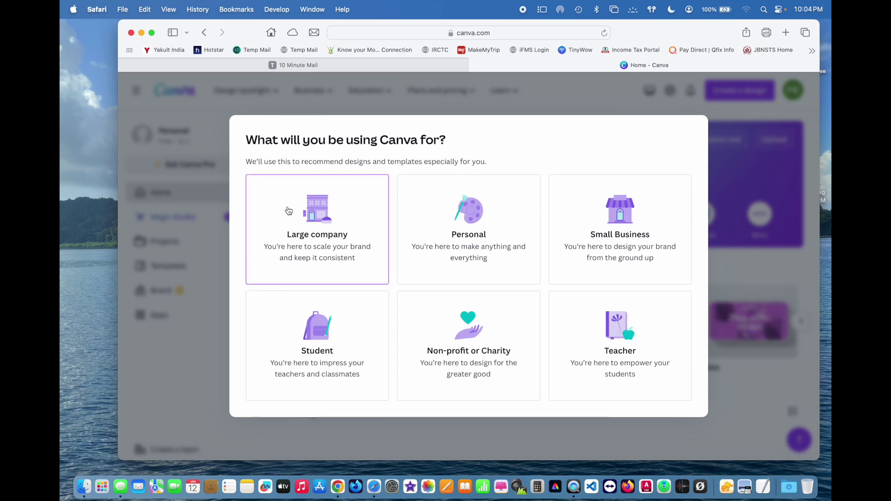
- Choose Large company as the purpose for using Canva and postpone the plan offer with Maybe Later
{"action": "left_click", "coordinate": [342, 235]}
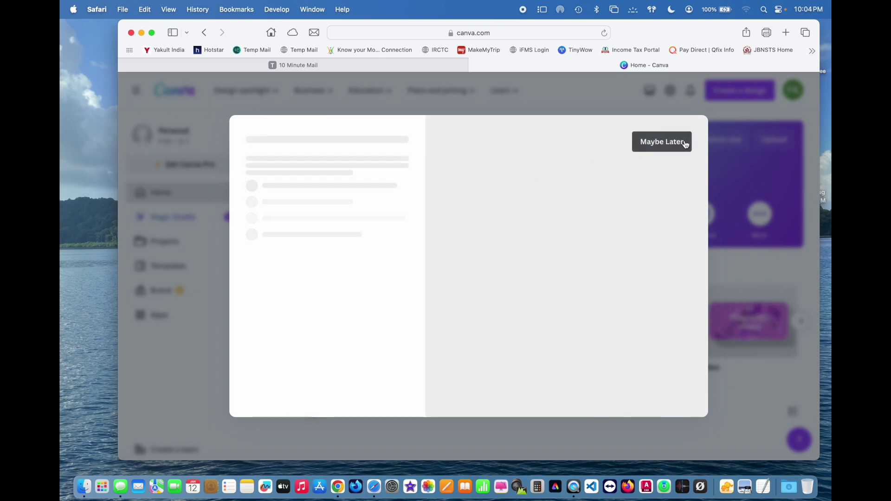
{"action": "left_click", "coordinate": [668, 143]}
{"action": "left_click", "coordinate": [672, 147]}
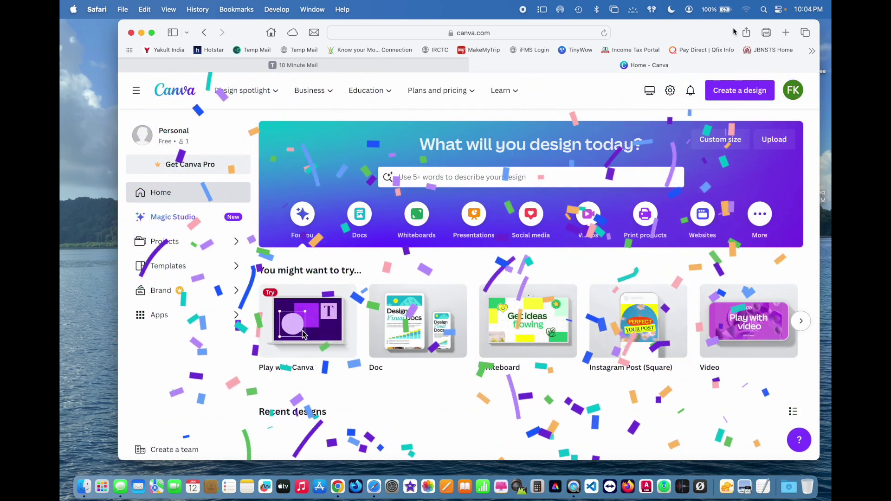
- Sign out of Canva and start logging in again by email with the copied disposable address
{"action": "left_click", "coordinate": [793, 92]}
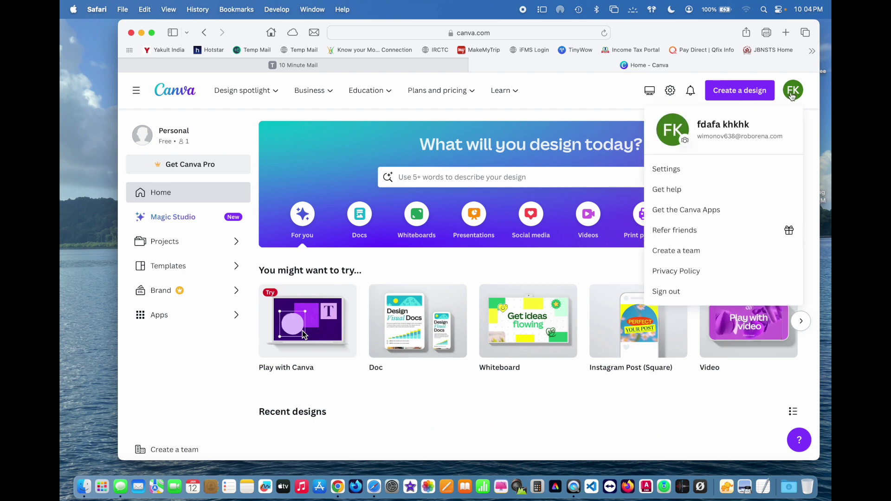
{"action": "left_click", "coordinate": [666, 292]}
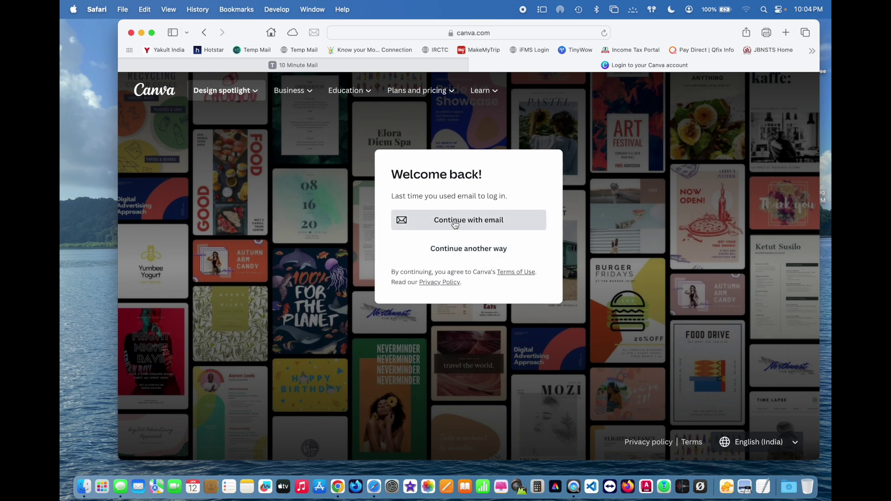
{"action": "left_click", "coordinate": [459, 251]}
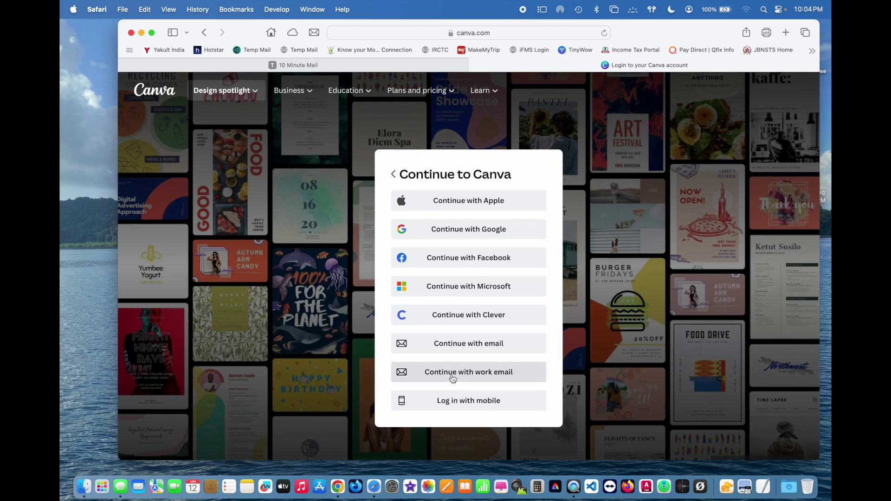
{"action": "left_click", "coordinate": [453, 349]}
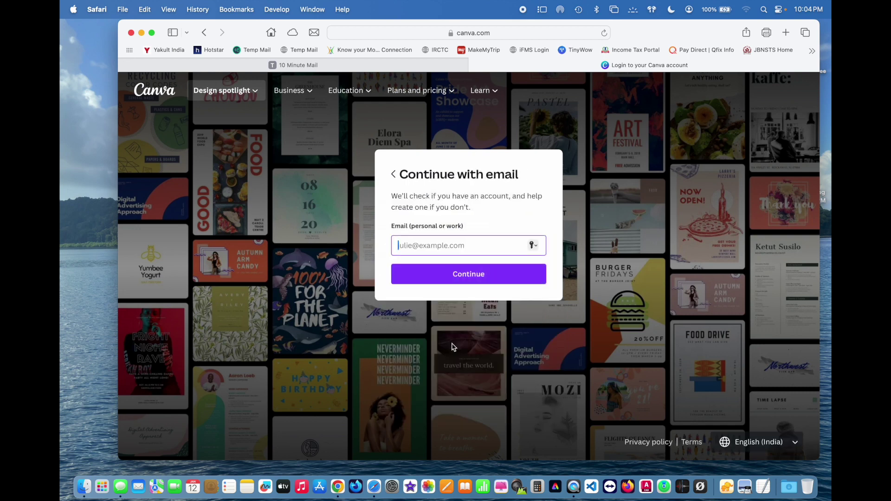
{"action": "key", "text": "super+v"}
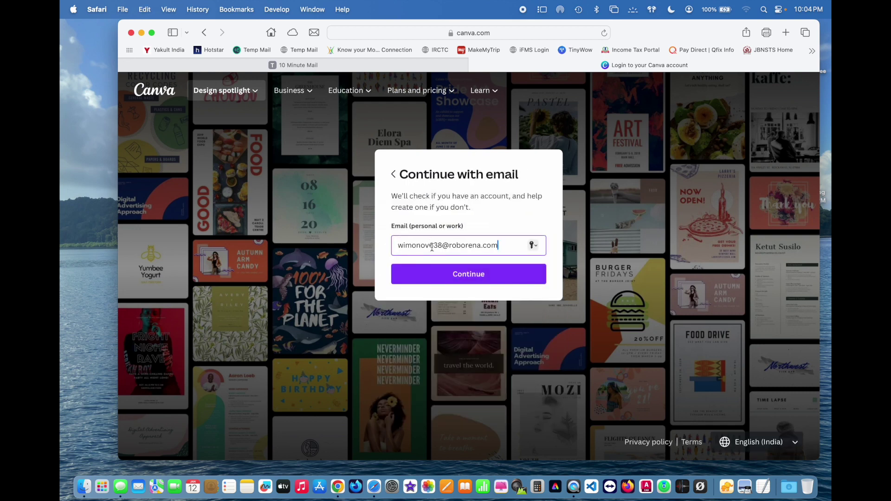
{"action": "left_click", "coordinate": [446, 280]}
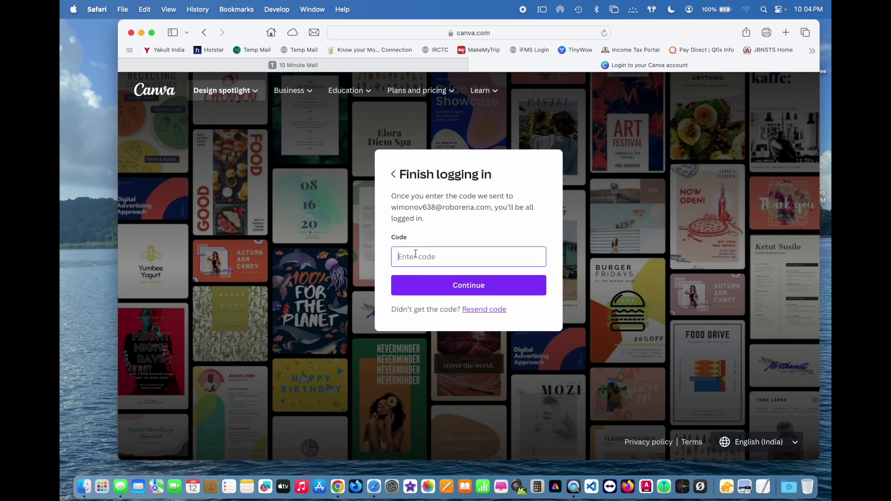
- Open the Canva message in the 10 Minute Mail inbox and copy its login code
{"action": "left_click", "coordinate": [409, 61]}
{"action": "scroll", "coordinate": [398, 294], "scroll_direction": "down", "scroll_amount": 5}
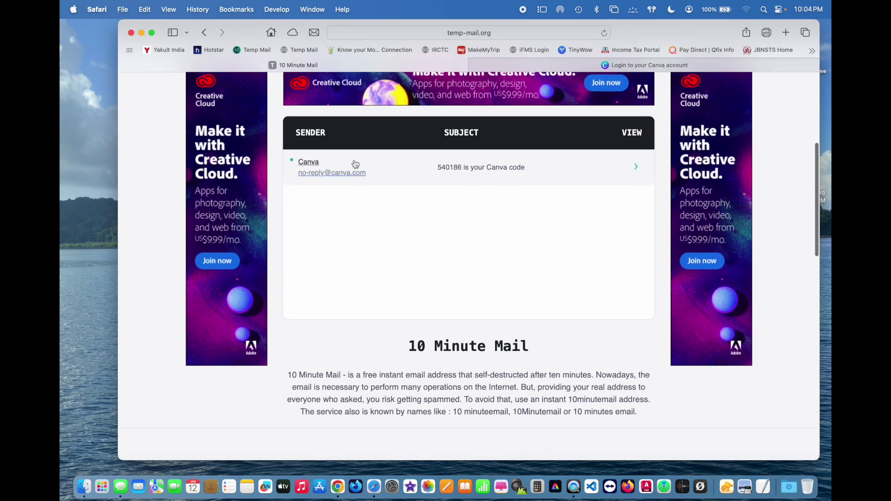
{"action": "left_click", "coordinate": [352, 174]}
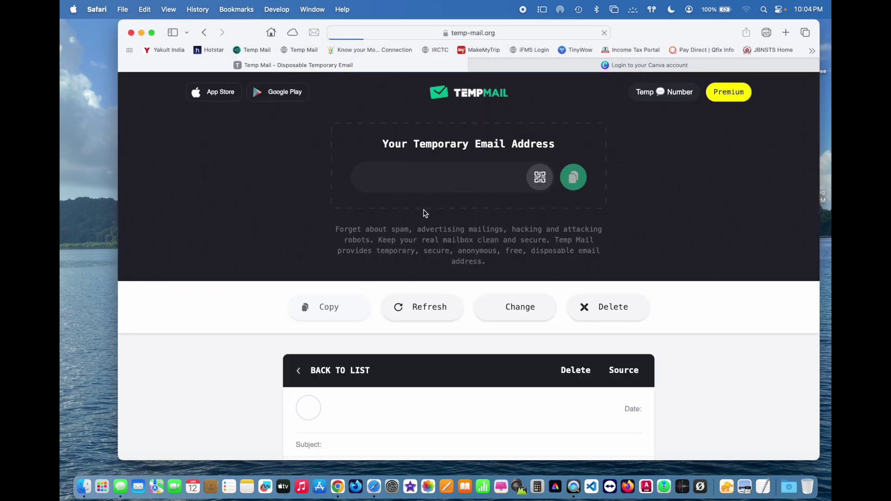
{"action": "scroll", "coordinate": [417, 298], "scroll_direction": "down", "scroll_amount": 5}
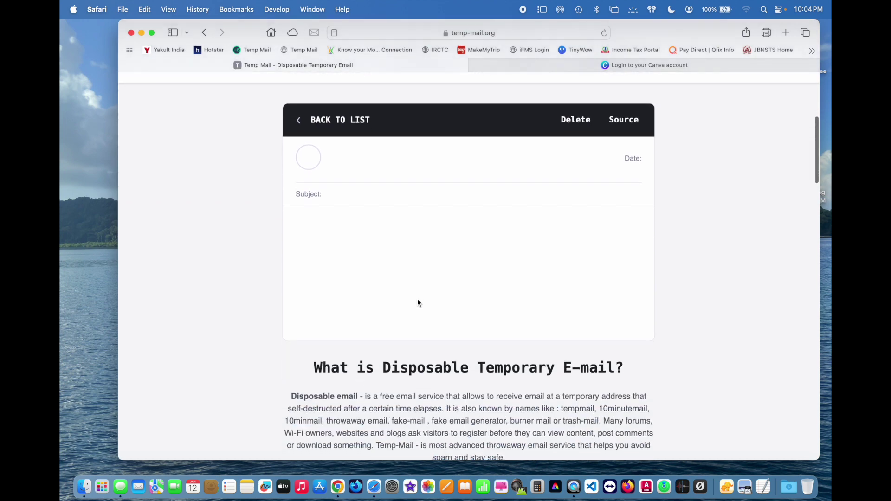
{"action": "double_click", "coordinate": [469, 339]}
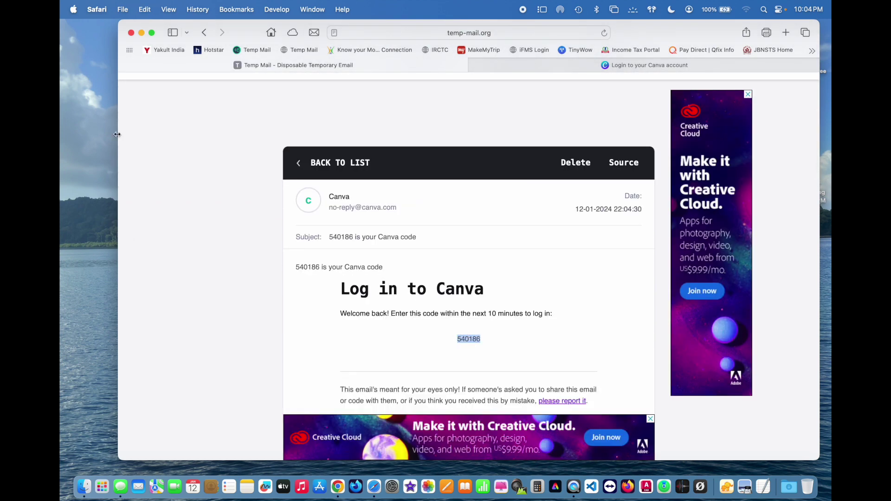
- Return to the Canva login page, paste the verification code and finish logging in
{"action": "left_click", "coordinate": [573, 69]}
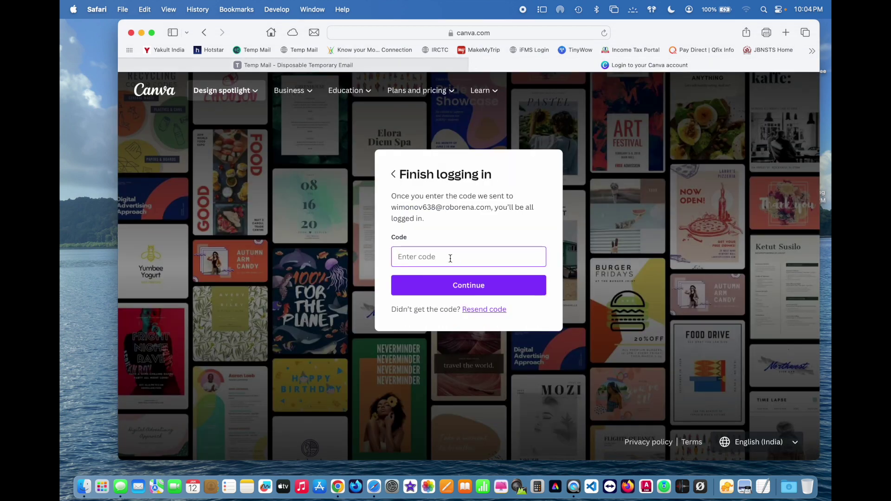
{"action": "key", "text": "super+v"}
{"action": "left_click", "coordinate": [464, 285]}
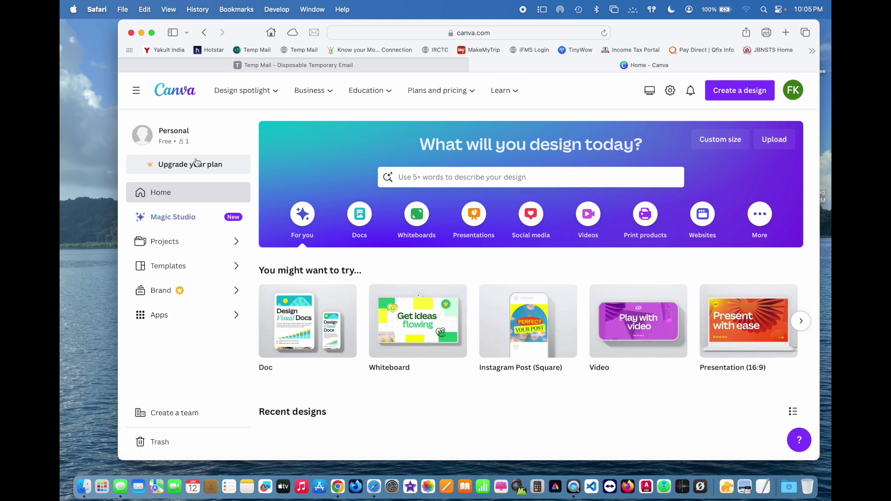
{"action": "scroll", "coordinate": [207, 366], "scroll_direction": "down", "scroll_amount": 3}
{"action": "scroll", "coordinate": [207, 365], "scroll_direction": "up", "scroll_amount": 3}
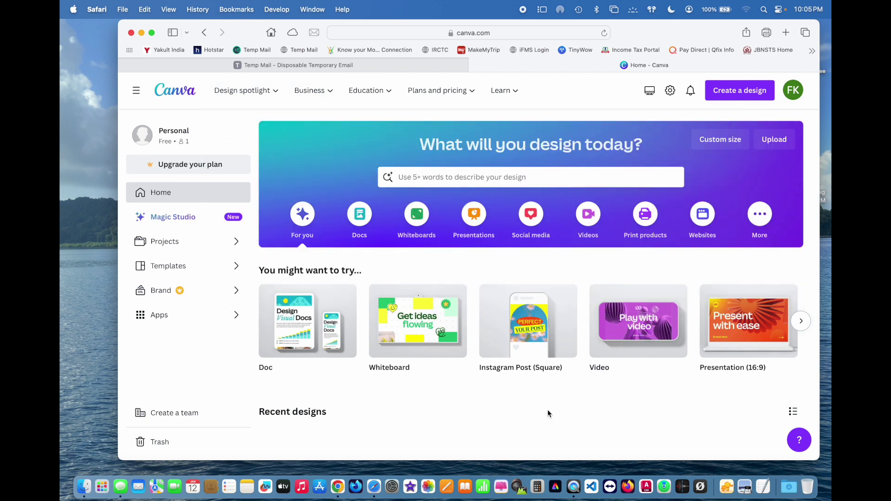
{"action": "scroll", "coordinate": [547, 407], "scroll_direction": "down", "scroll_amount": 3}
{"action": "scroll", "coordinate": [547, 407], "scroll_direction": "up", "scroll_amount": 3}
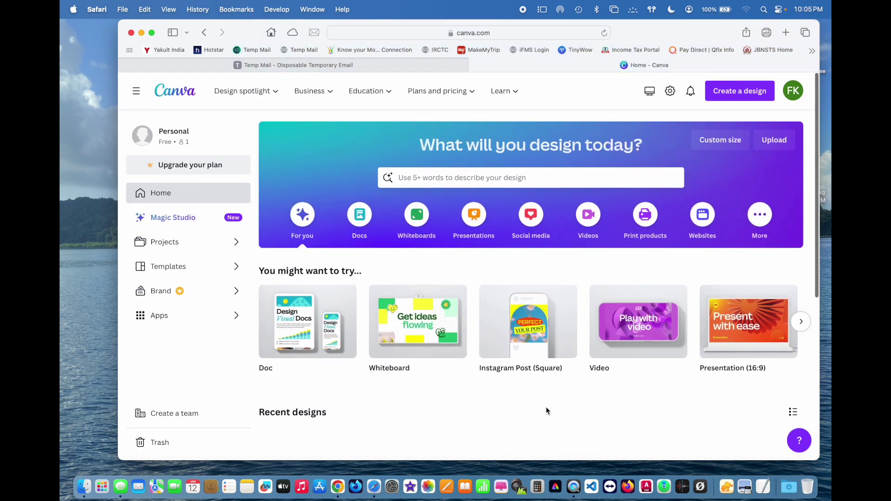